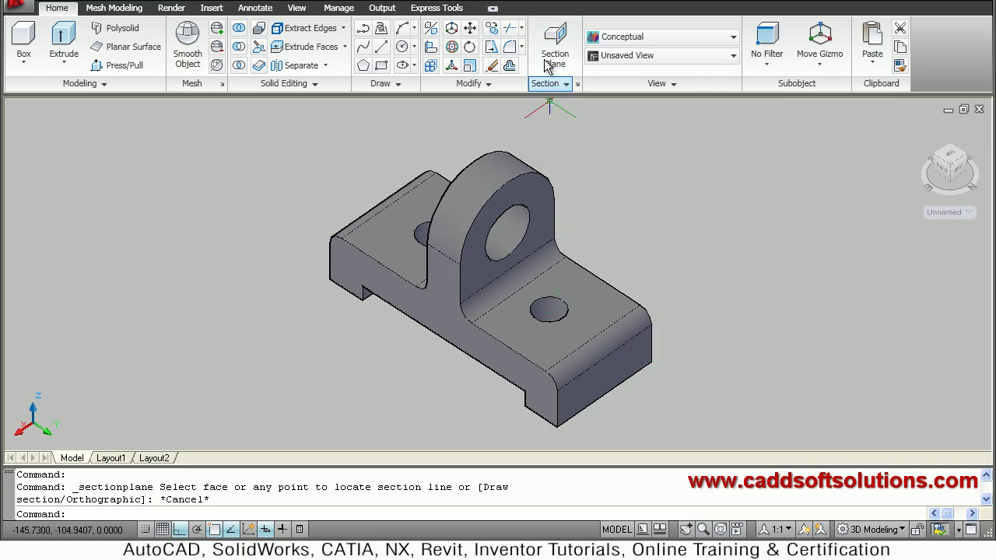
Step: Repeat the SECTIONPLANE command so a new section plane can be placed on the bracket
key(Return)
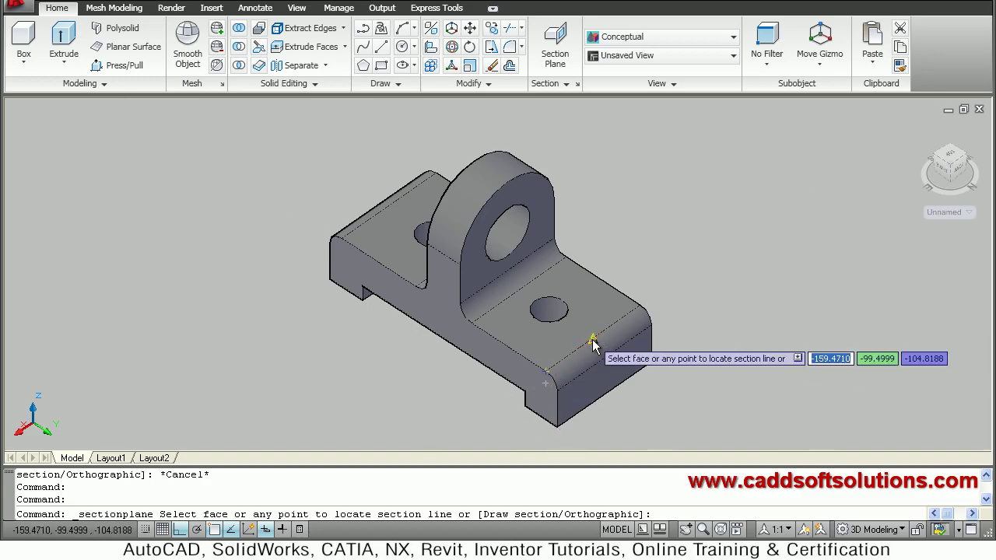
Step: Place the section plane from the front edge midpoint straight through the bracket at 270° with Ortho
click(678, 398)
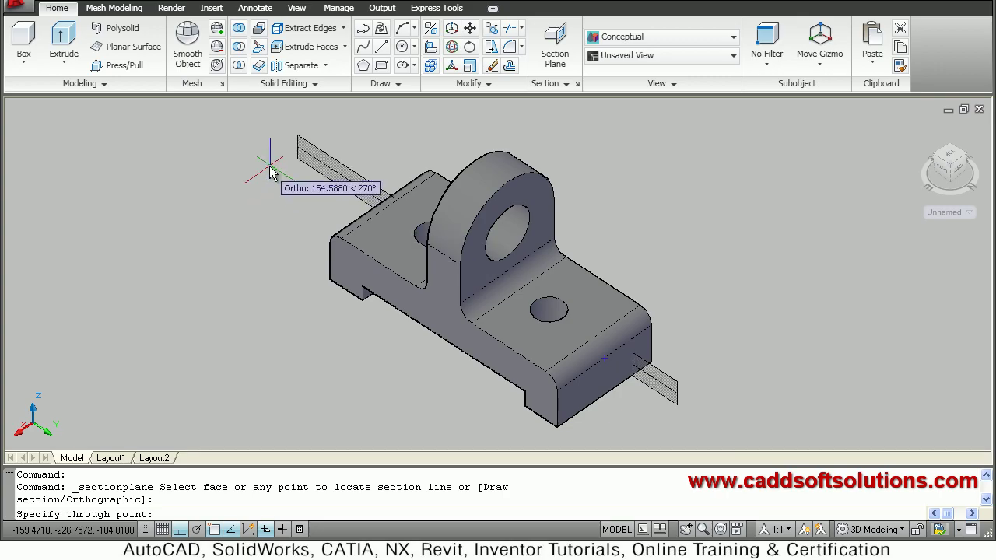
key(F8)
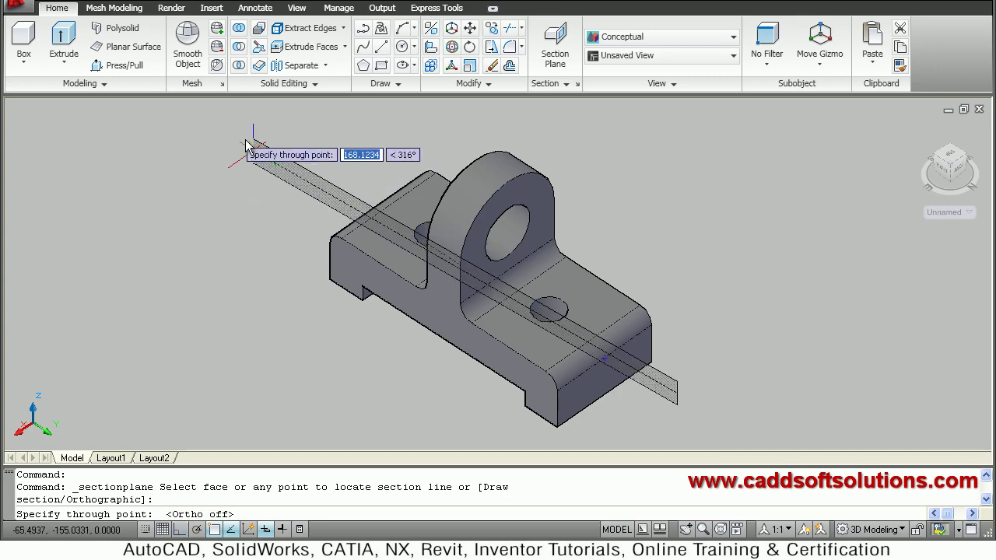
key(F8)
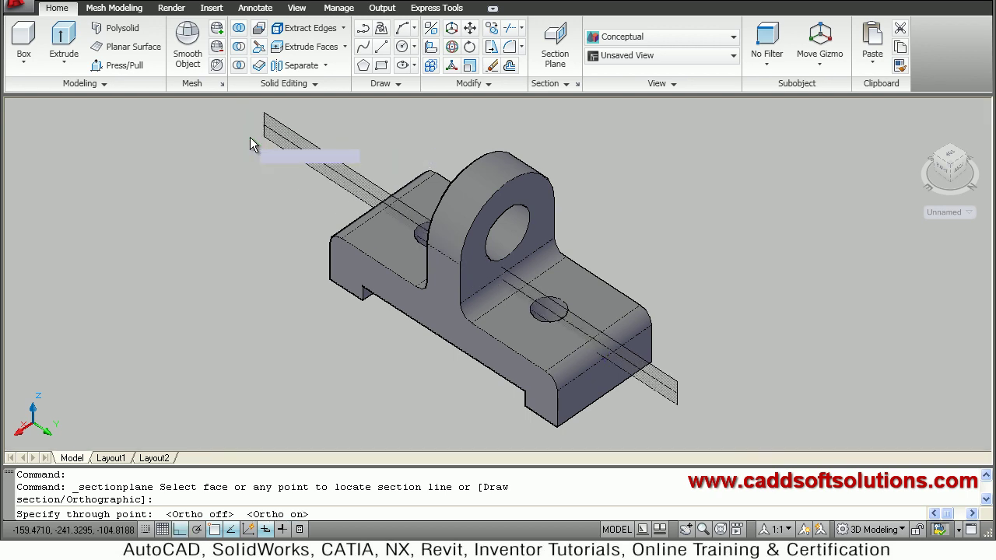
click(429, 408)
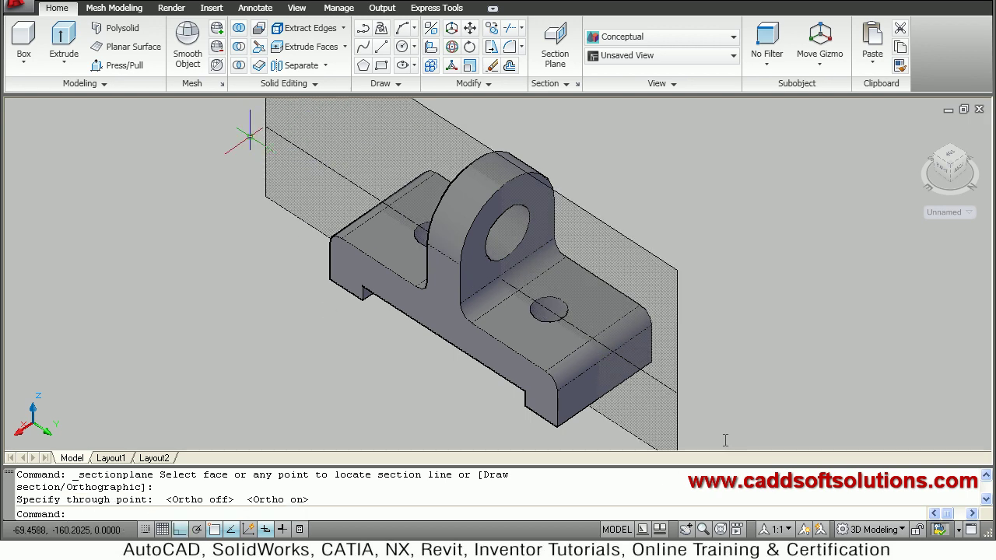
middle_drag(489, 341, 394, 335)
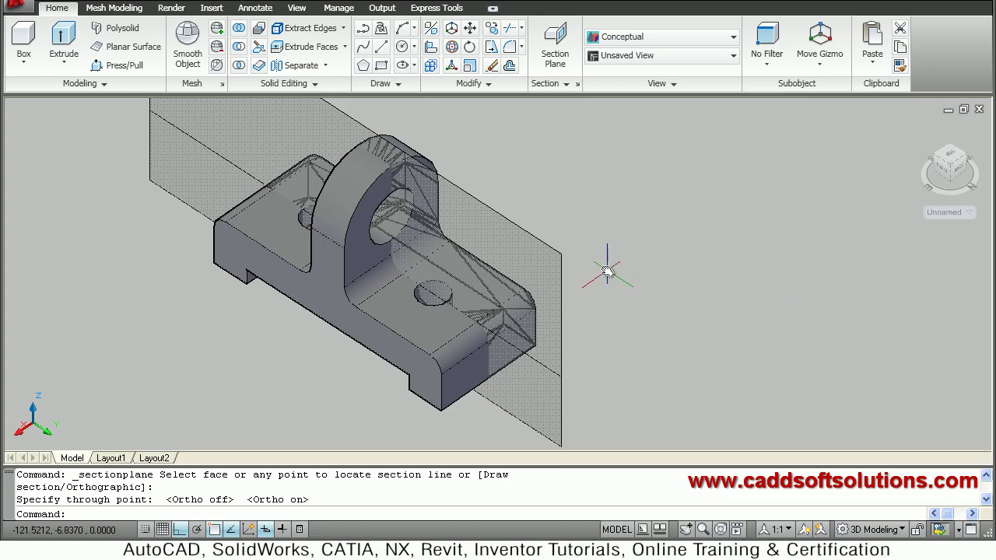
Step: Generate a 2D Section/Elevation block from the lengthwise section plane through the bracket
click(557, 86)
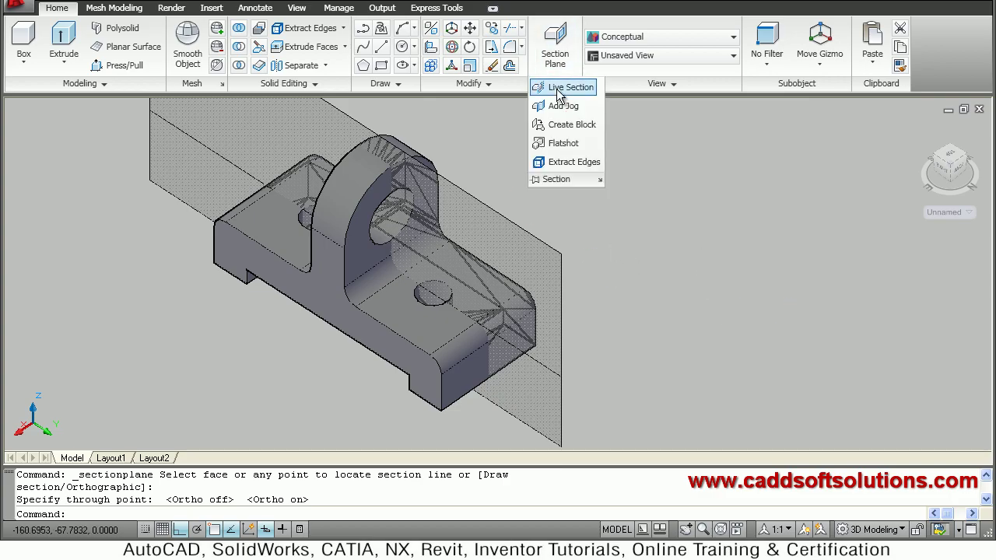
click(566, 131)
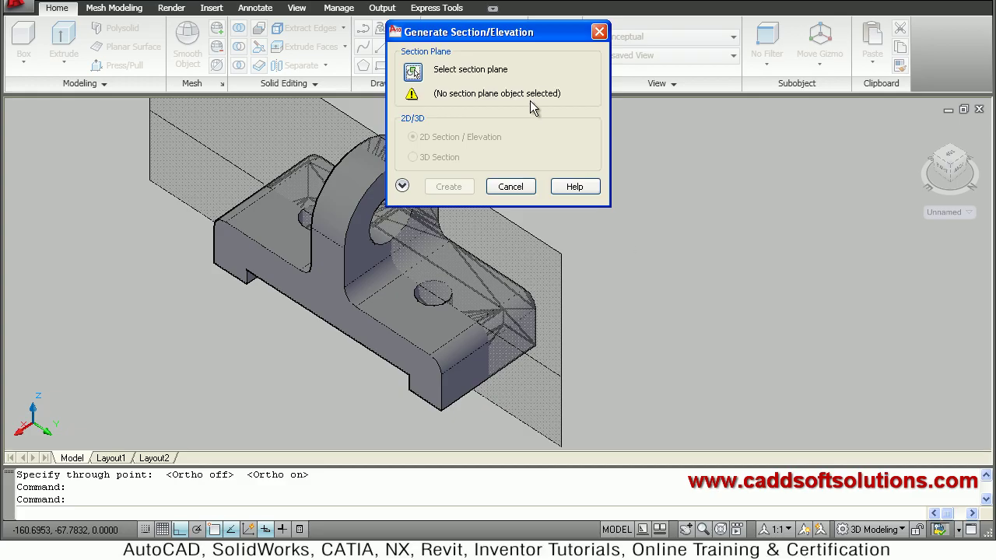
click(414, 73)
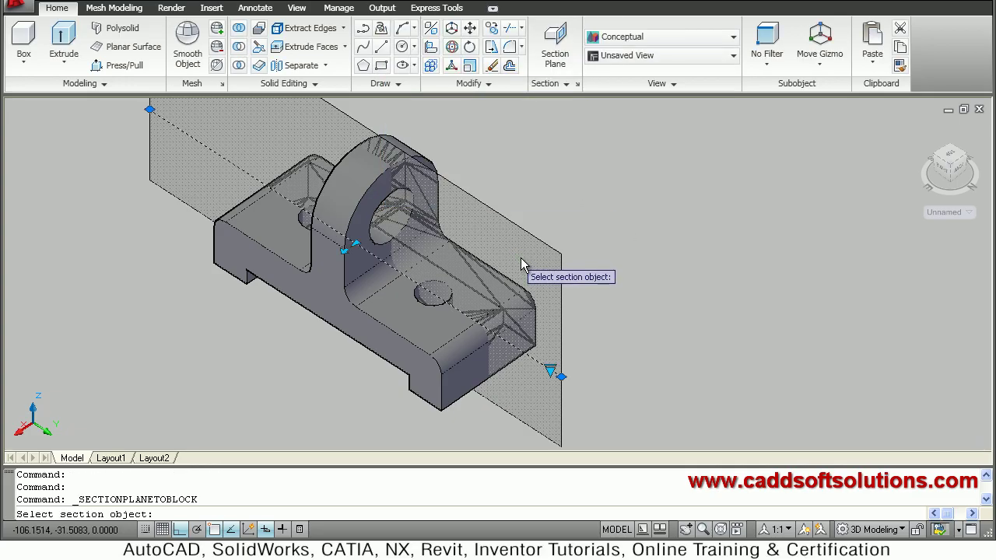
click(518, 266)
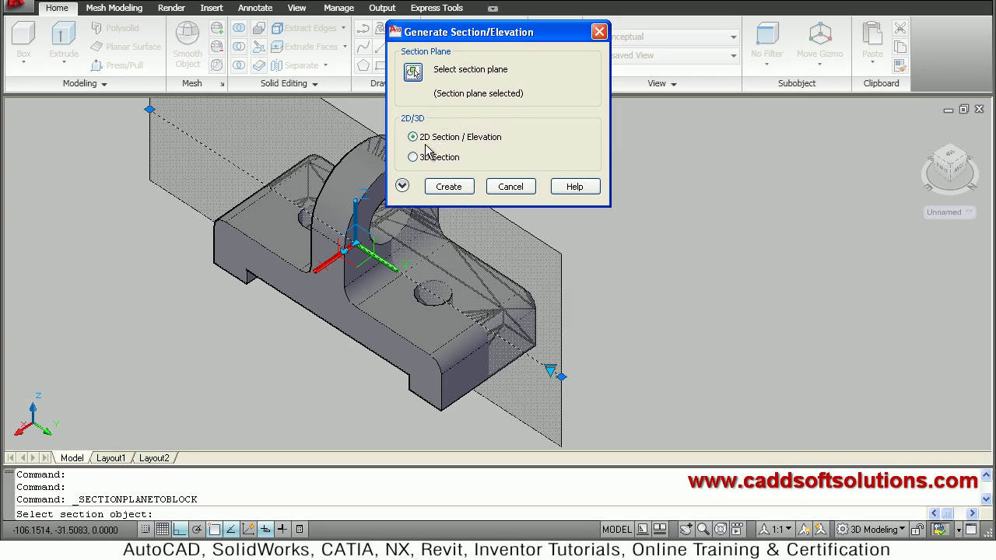
click(462, 187)
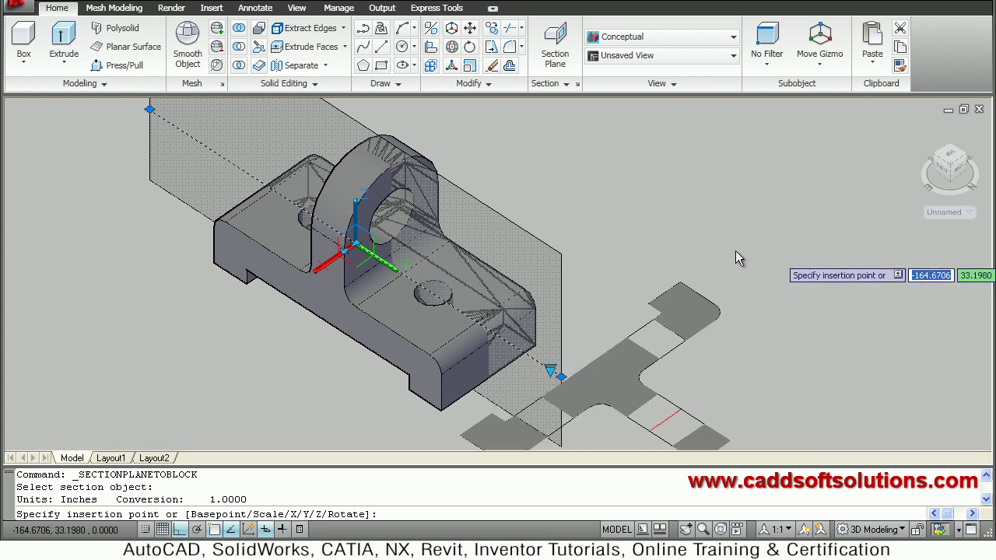
Step: Insert the 2D section block right of the bracket at scale 1 and activate live sectioning
scroll(735, 253, down, 2)
middle_drag(597, 280, 396, 308)
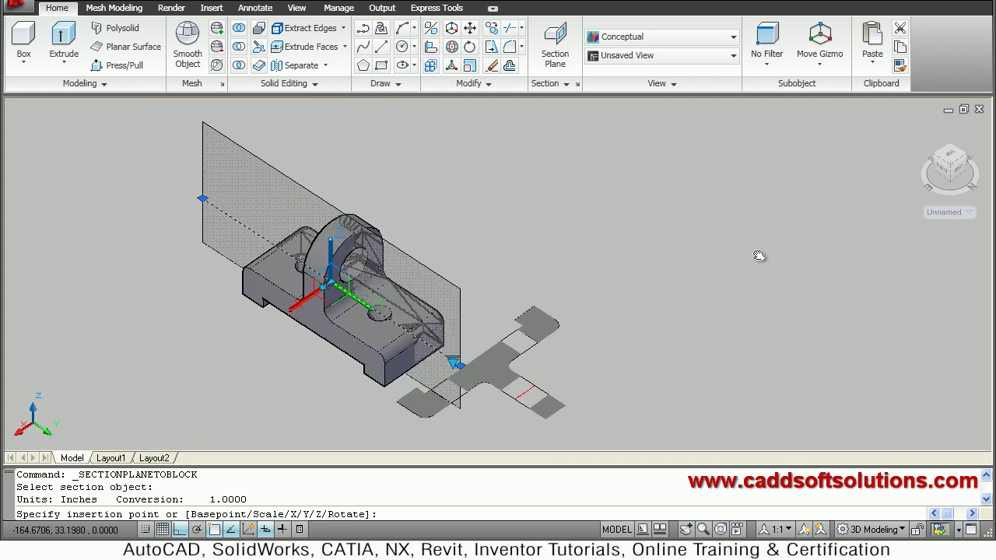
click(749, 243)
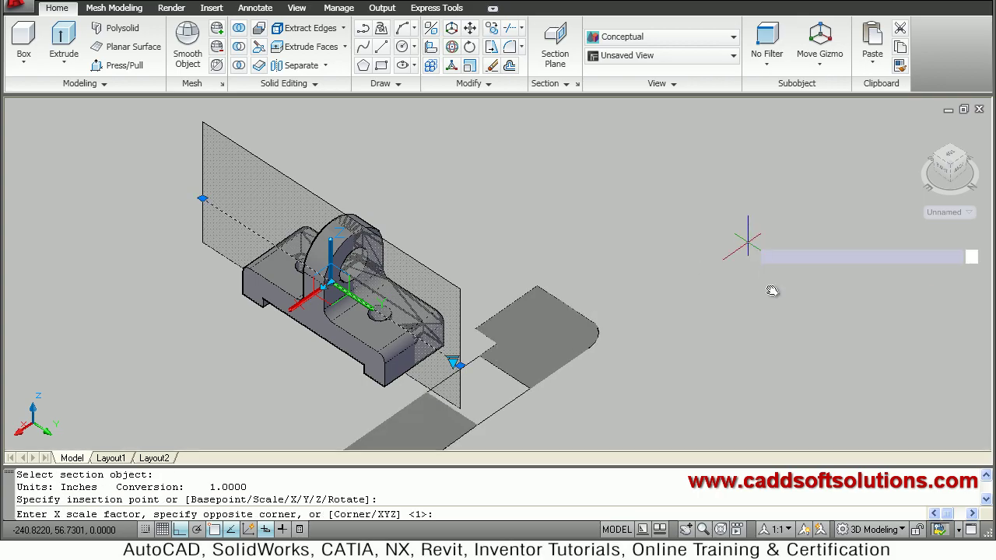
middle_drag(773, 291, 772, 291)
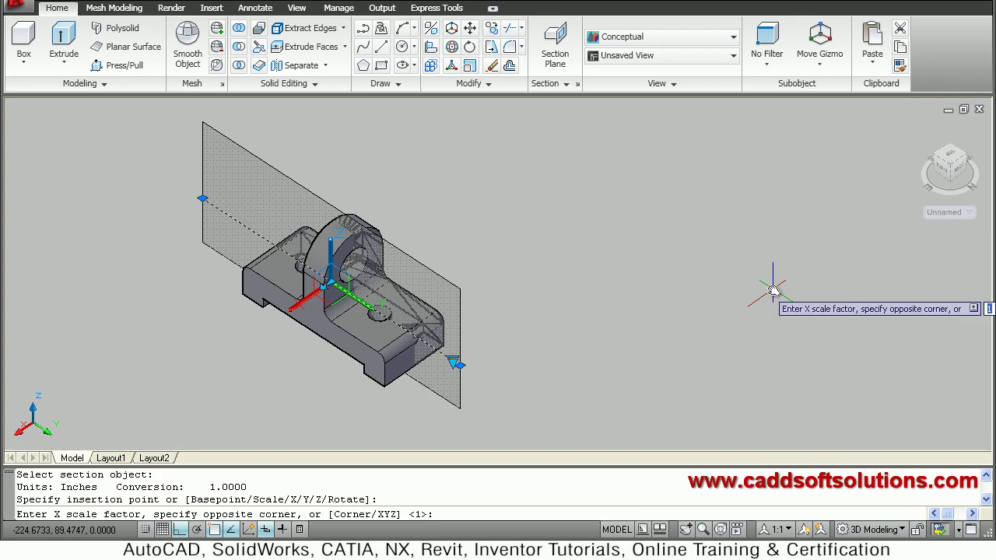
key(Return)
key(Return)
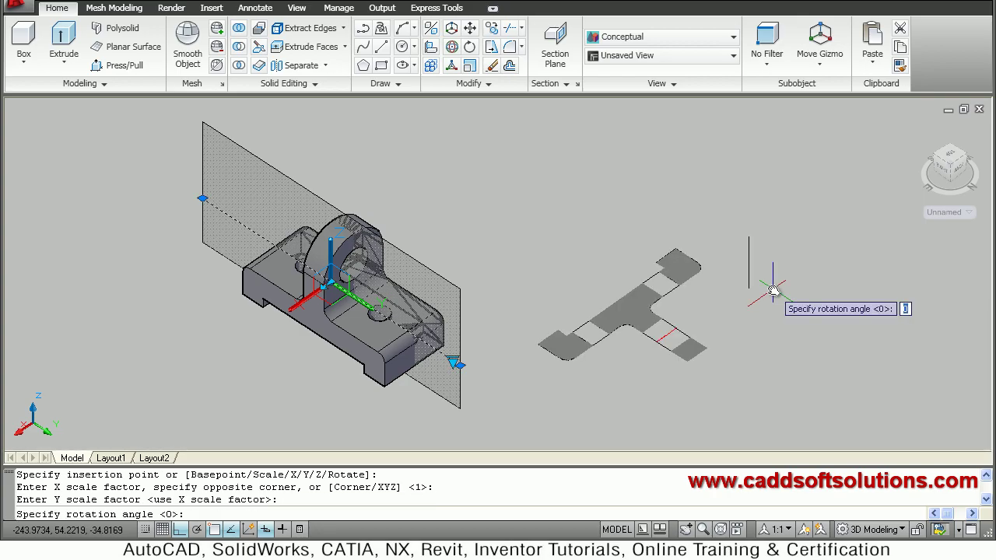
key(Escape)
key(Escape)
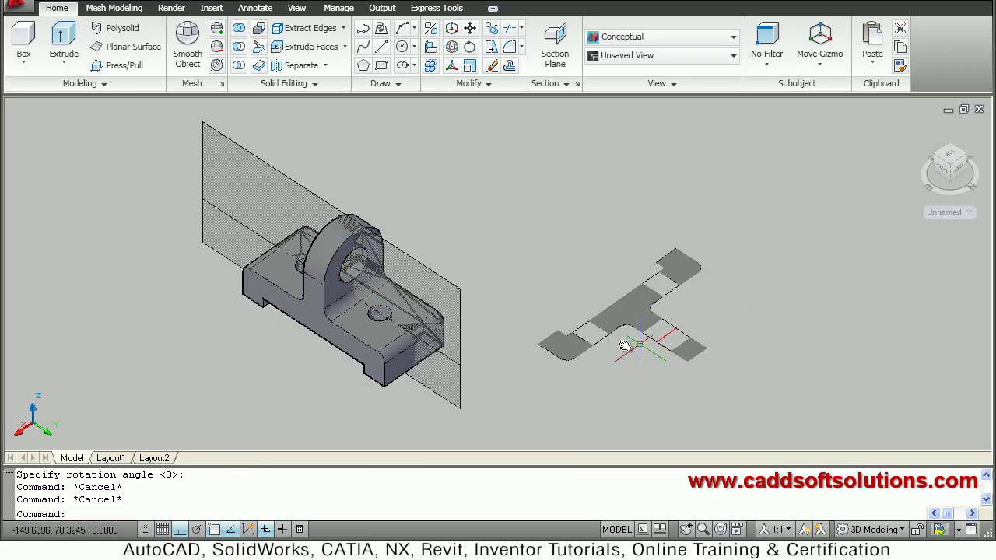
double_click(426, 290)
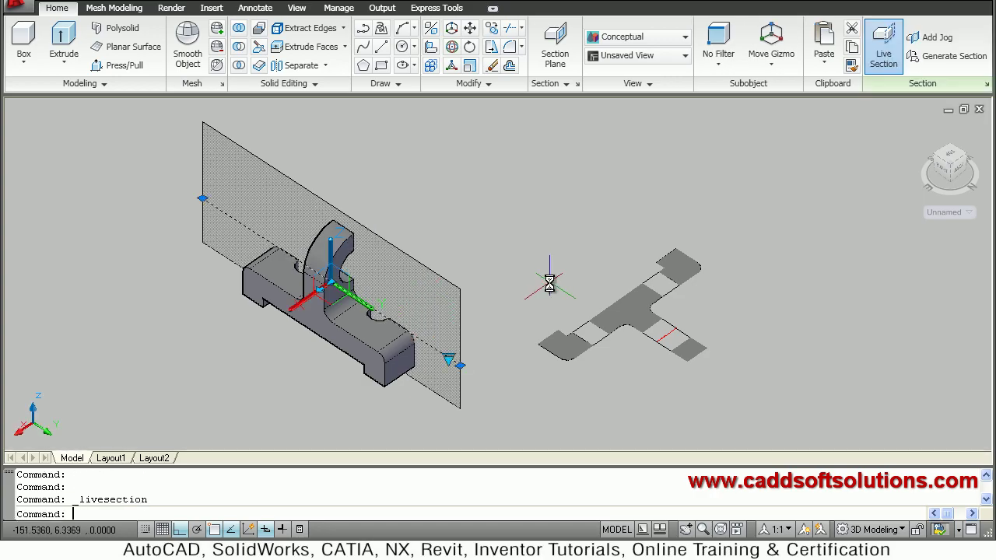
Step: Orbit the model to inspect the bracket cut along the section plane from behind
key(Escape)
shift+middle_drag(500, 337, 343, 288)
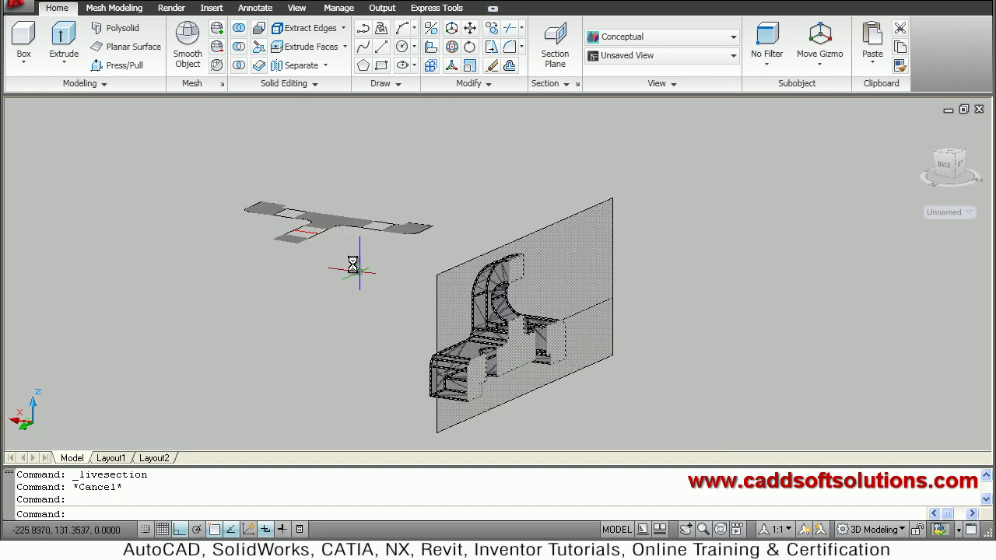
shift+middle_drag(506, 392, 594, 389)
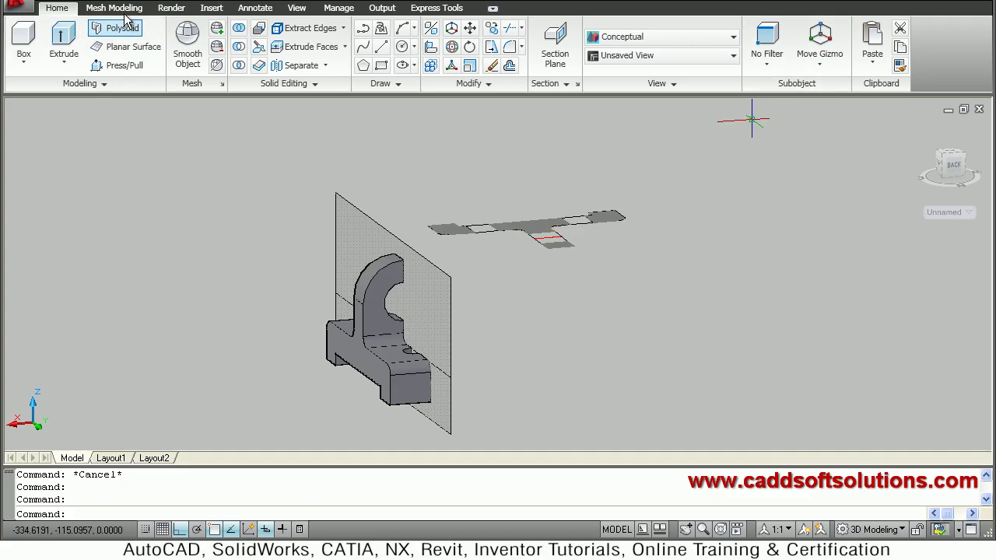
Step: Add the Layers panel to the ribbon and create a new layer, Layer1, in the Layer Properties Manager
right_click(60, 11)
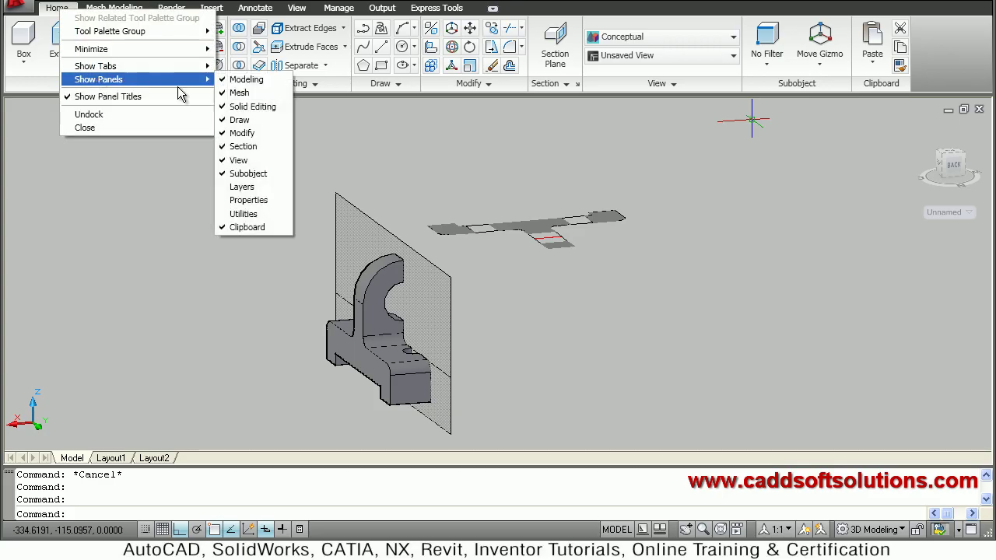
click(241, 188)
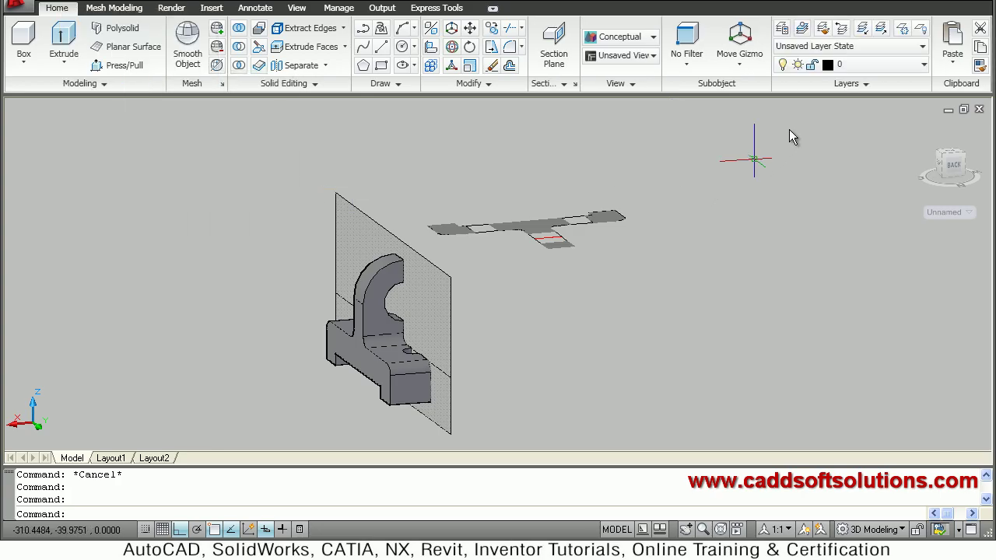
click(781, 31)
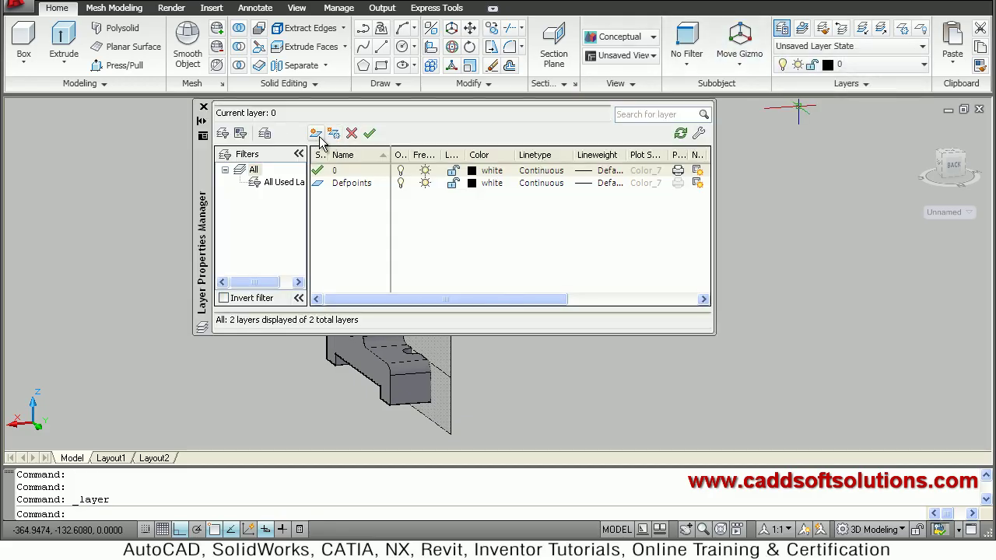
click(316, 136)
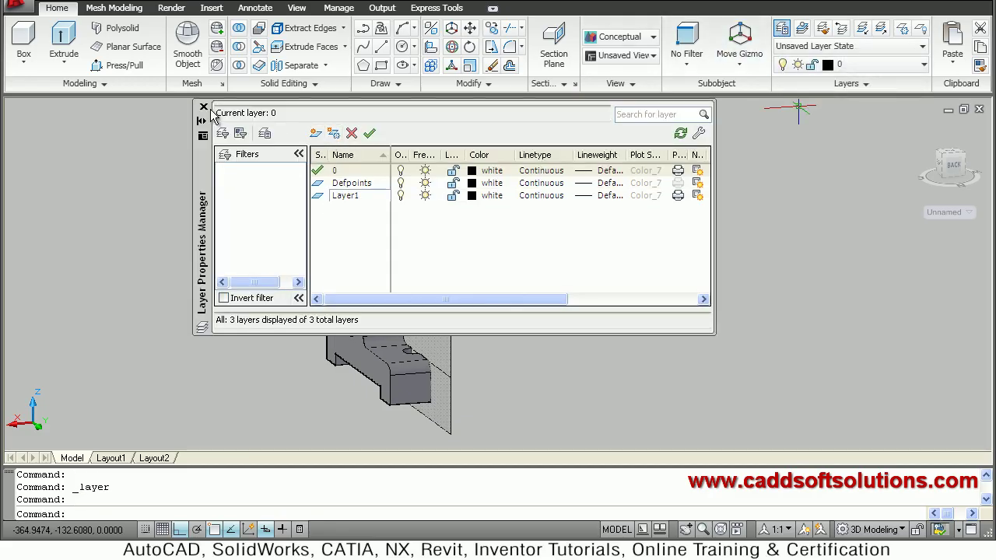
click(204, 107)
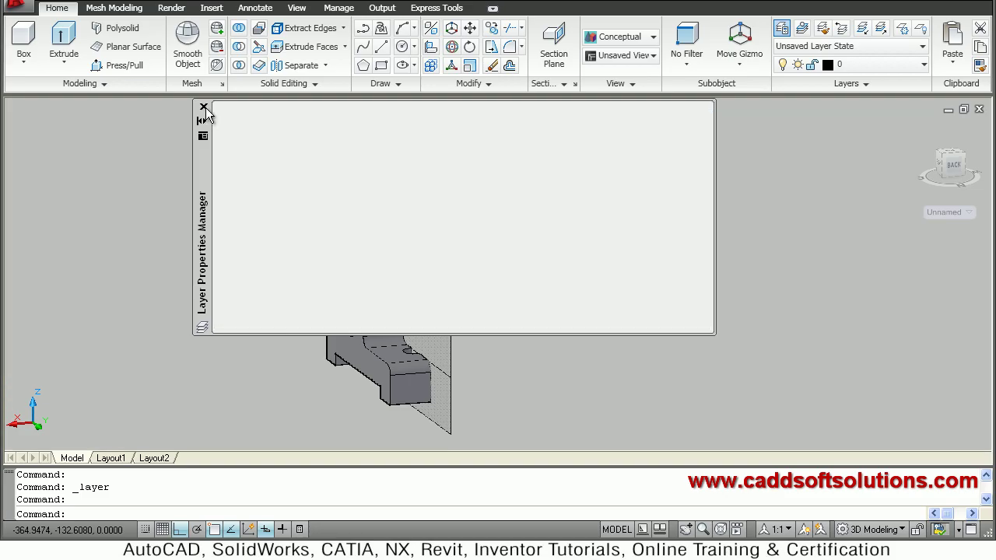
click(234, 120)
key(Escape)
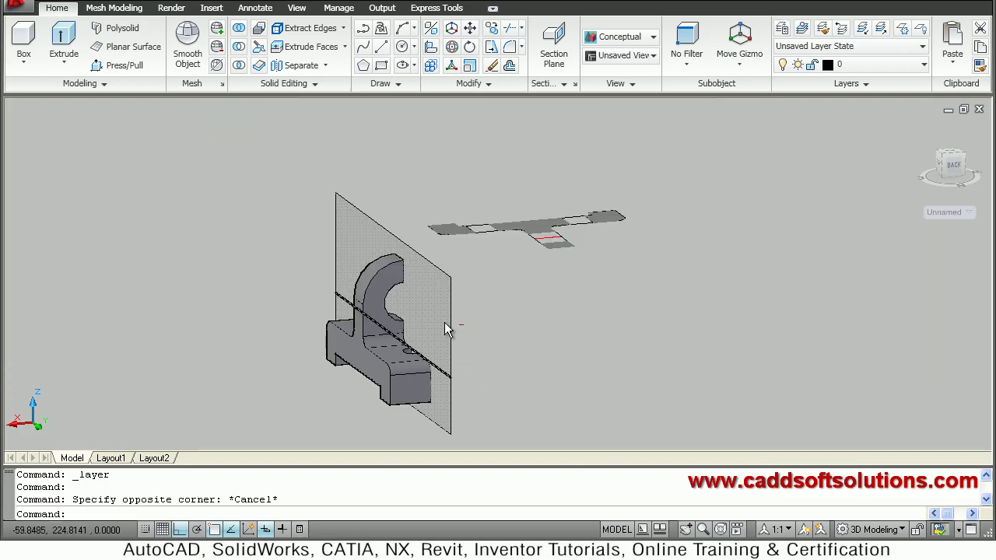
Step: Move the section plane onto Layer1
click(437, 316)
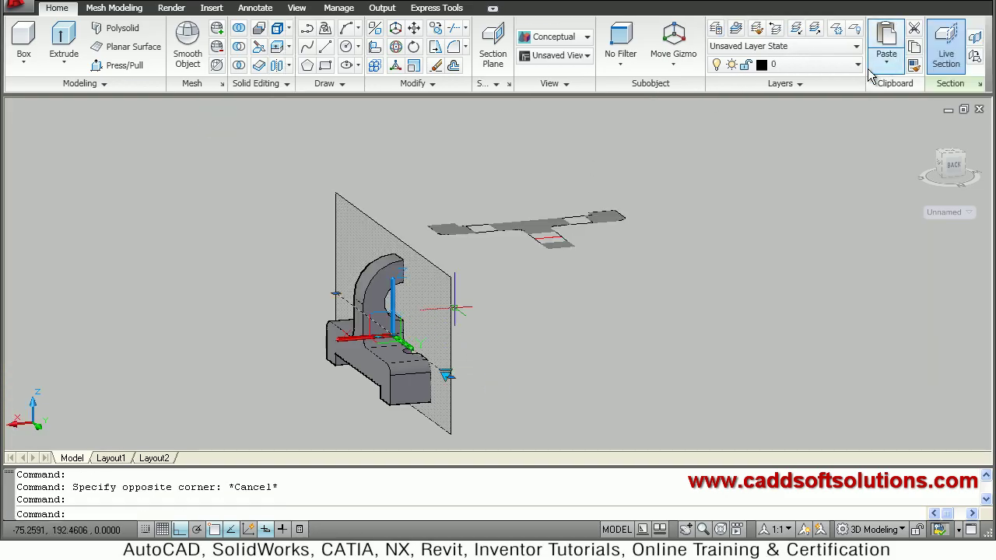
click(832, 66)
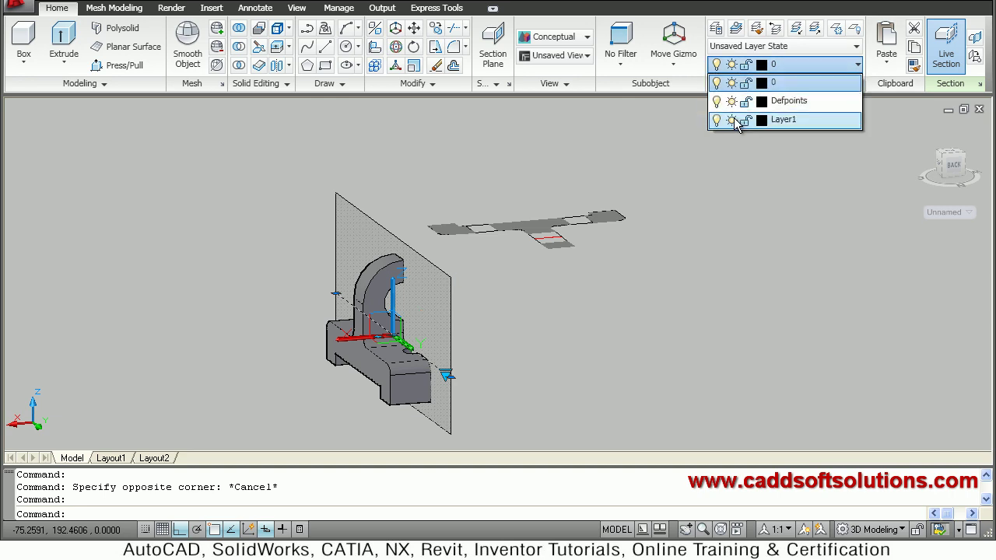
click(789, 120)
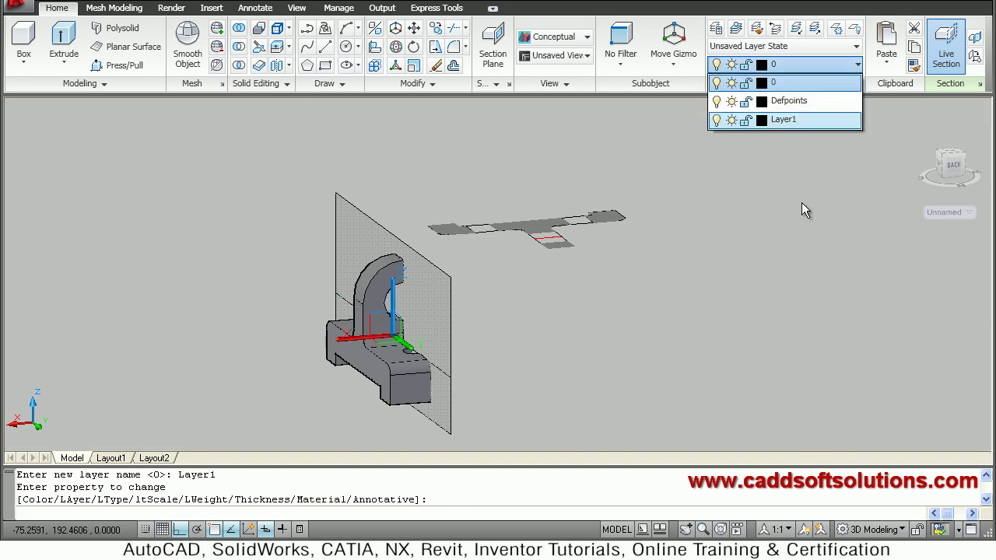
key(Escape)
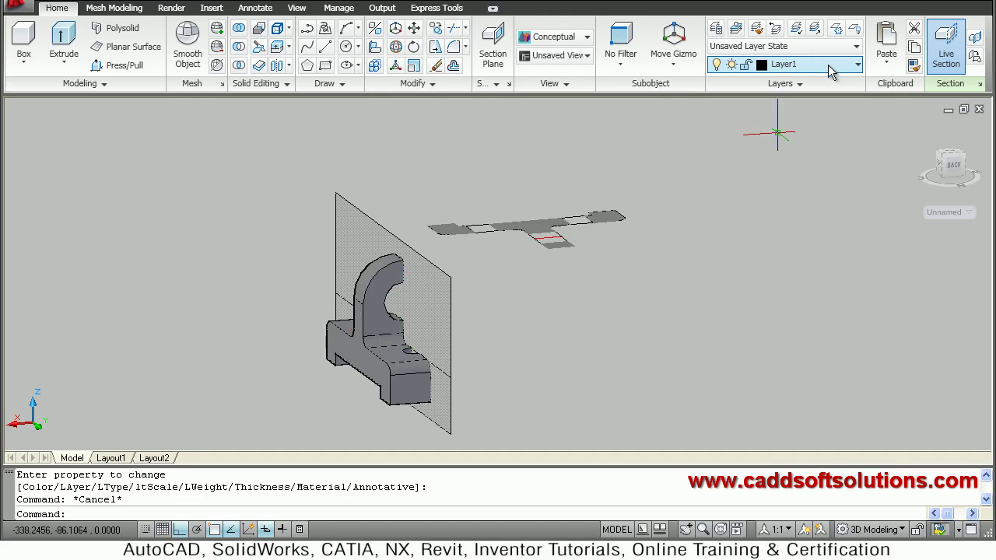
Step: Turn off Layer1 so the section plane is hidden
click(864, 66)
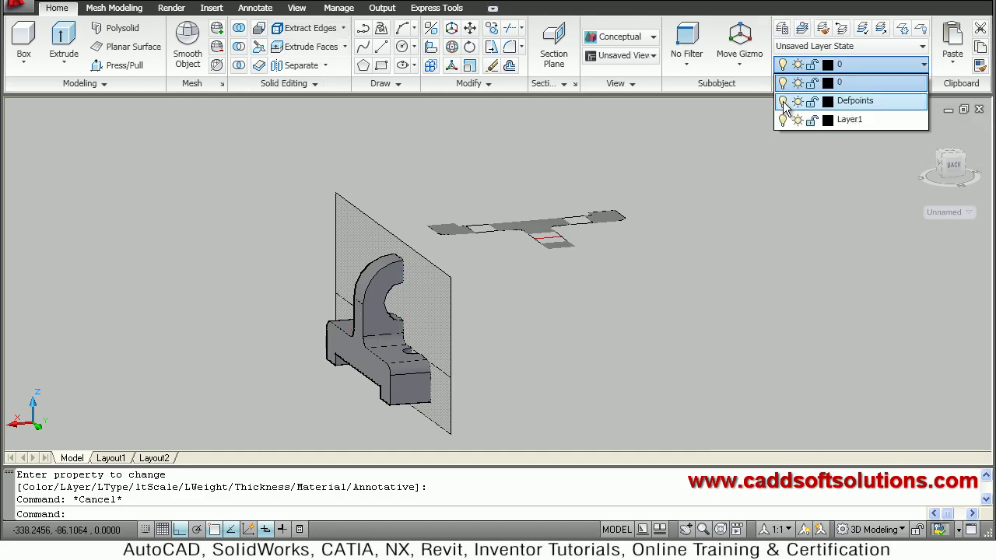
click(784, 121)
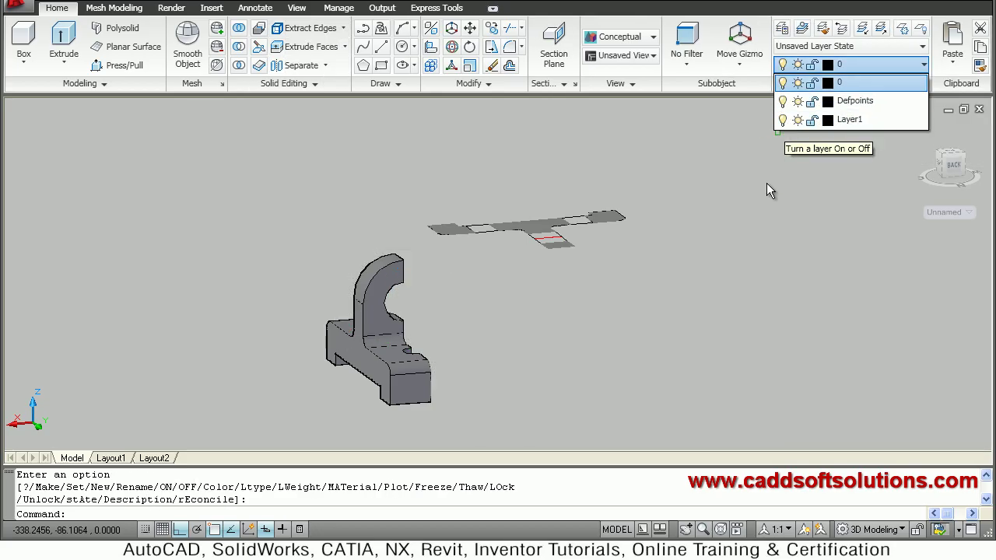
click(743, 278)
key(Escape)
key(Escape)
mouse_move(468, 343)
shift+middle_down()
mouse_move(300, 340)
mouse_move(358, 359)
mouse_move(450, 329)
shift+middle_up()
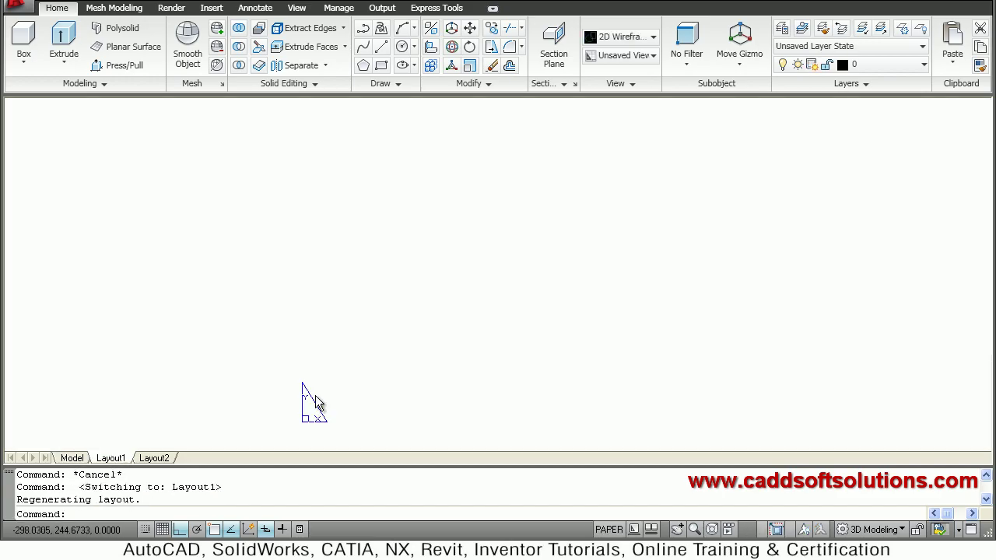
Step: Erase the default viewport on Layout1 with the E command
text(E)
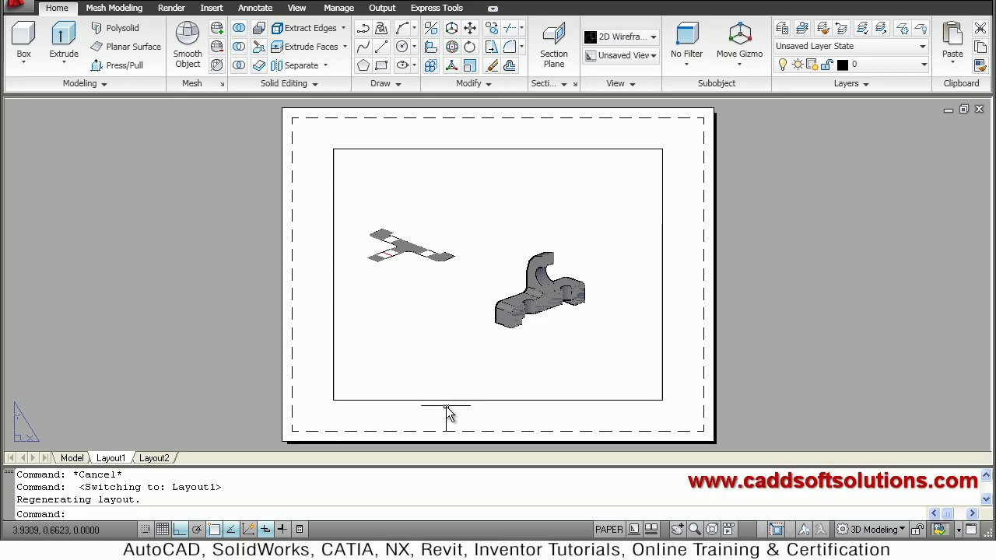
key(Return)
click(446, 401)
key(Return)
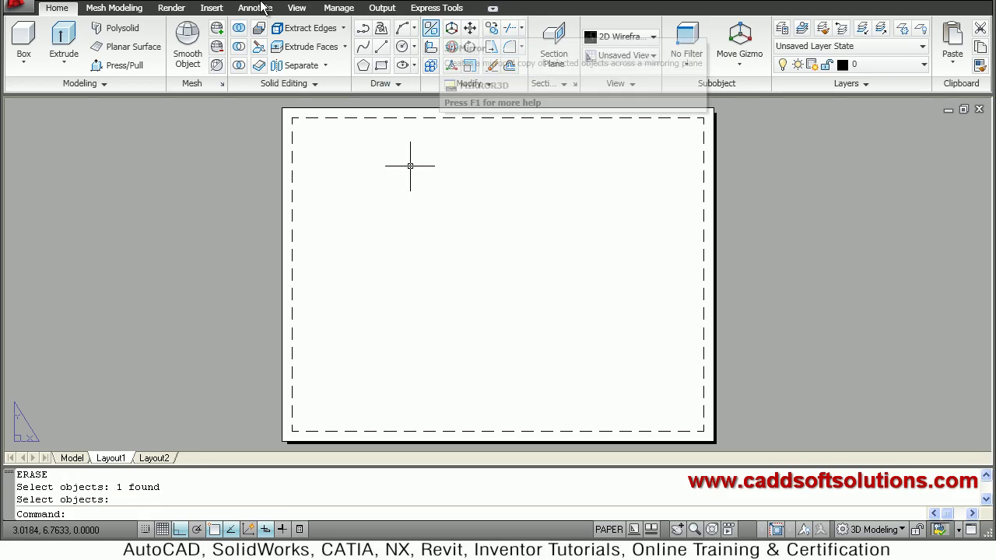
Step: Create a Two: Vertical viewport configuration on Layout1 between two picked sheet corners
click(297, 9)
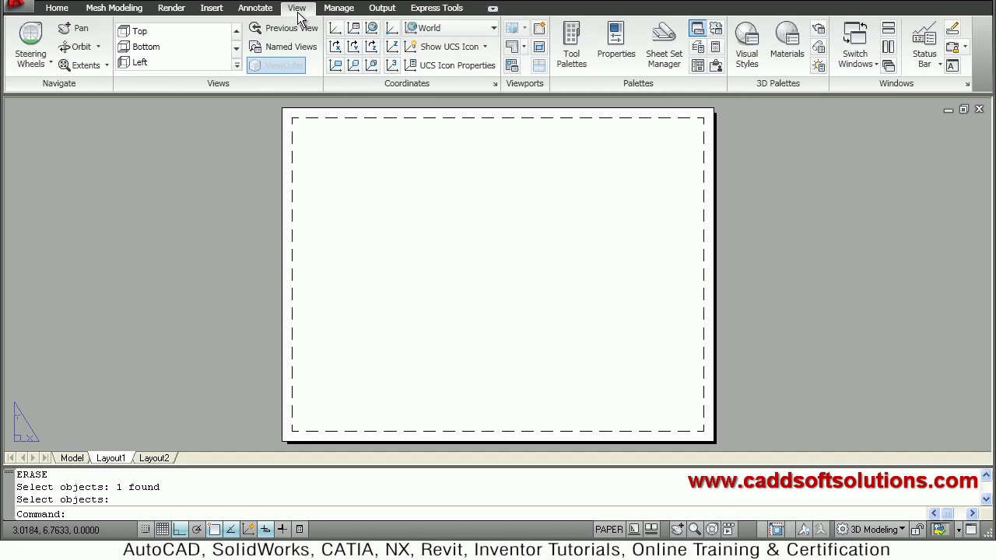
click(540, 30)
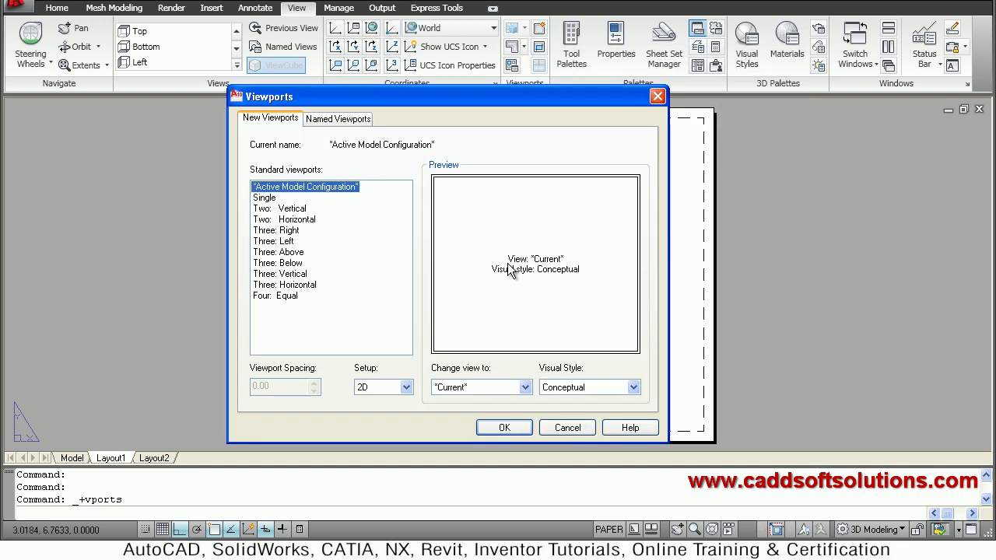
click(291, 211)
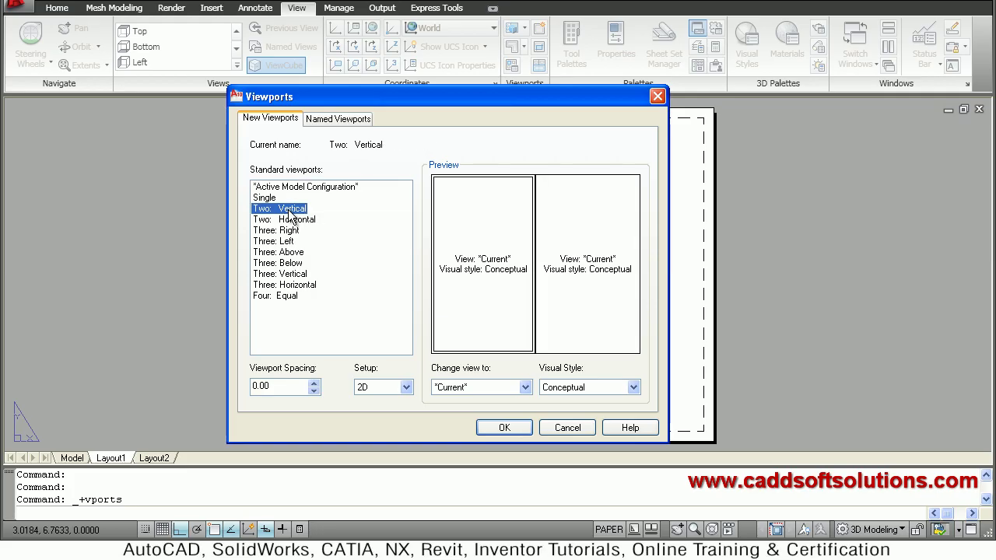
click(505, 428)
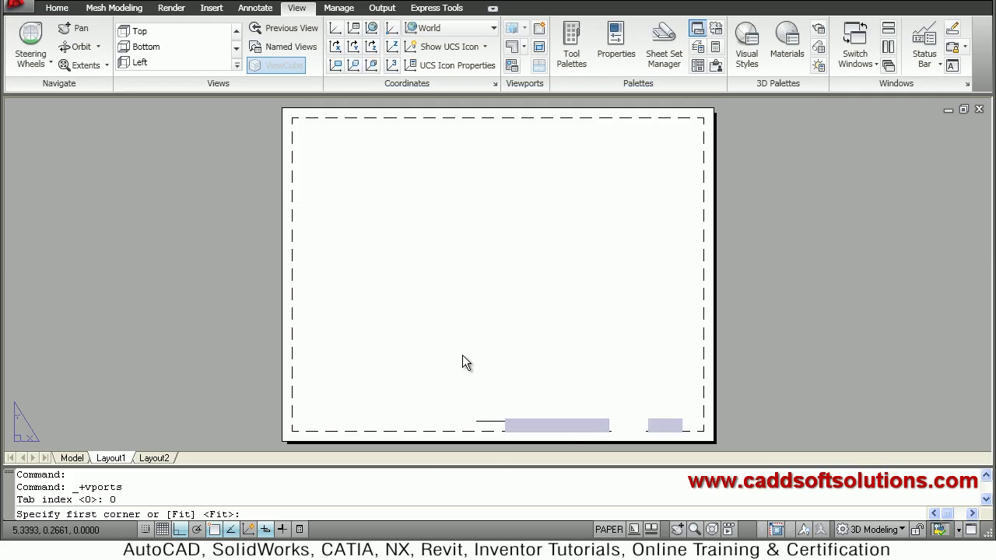
click(313, 148)
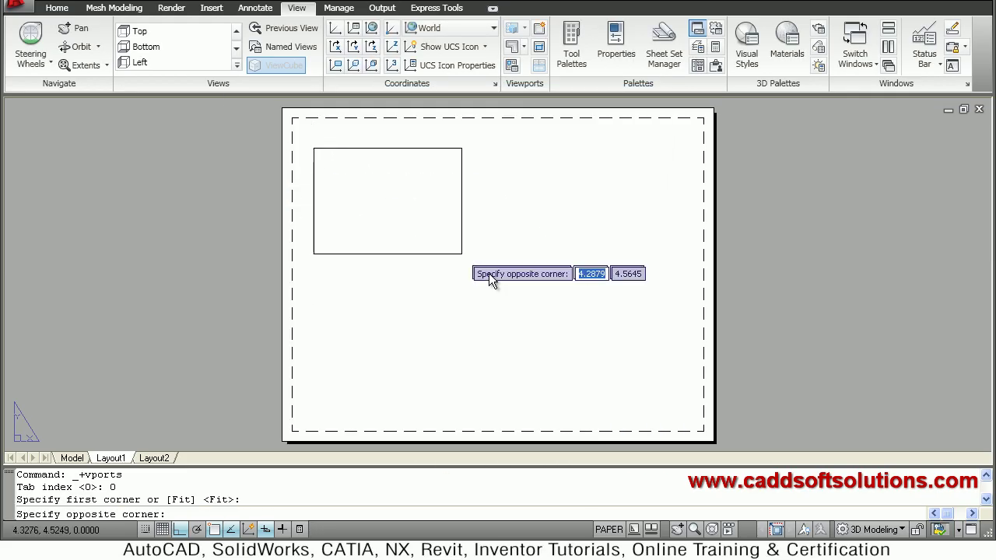
click(605, 326)
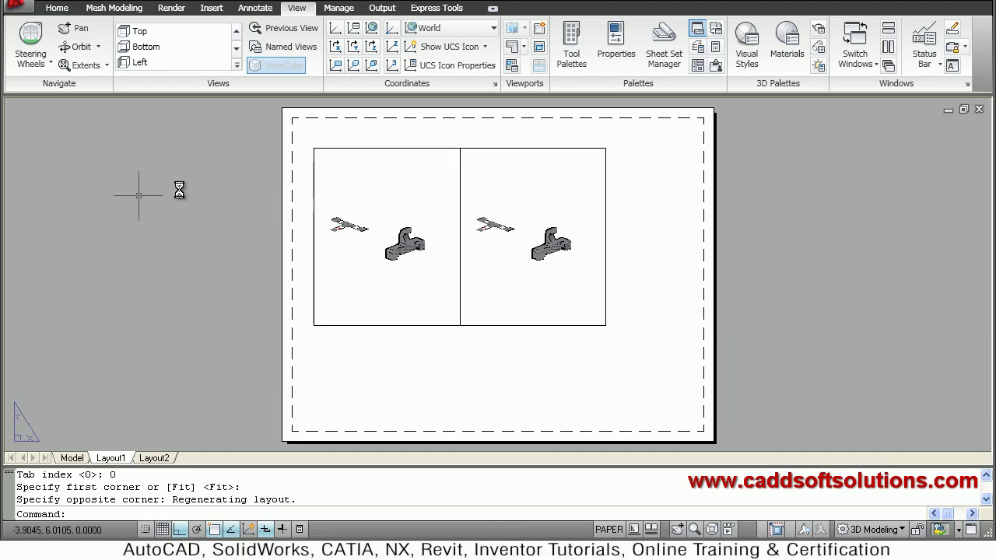
scroll(362, 204, up, 3)
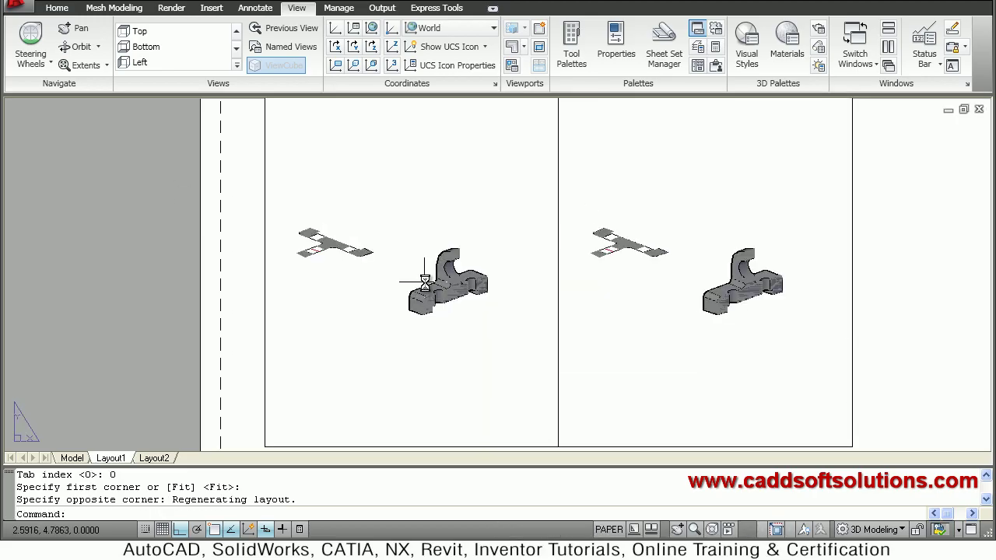
key(Escape)
Step: Set the left viewport to NW Isometric and zoom in centered on the bracket
double_click(403, 260)
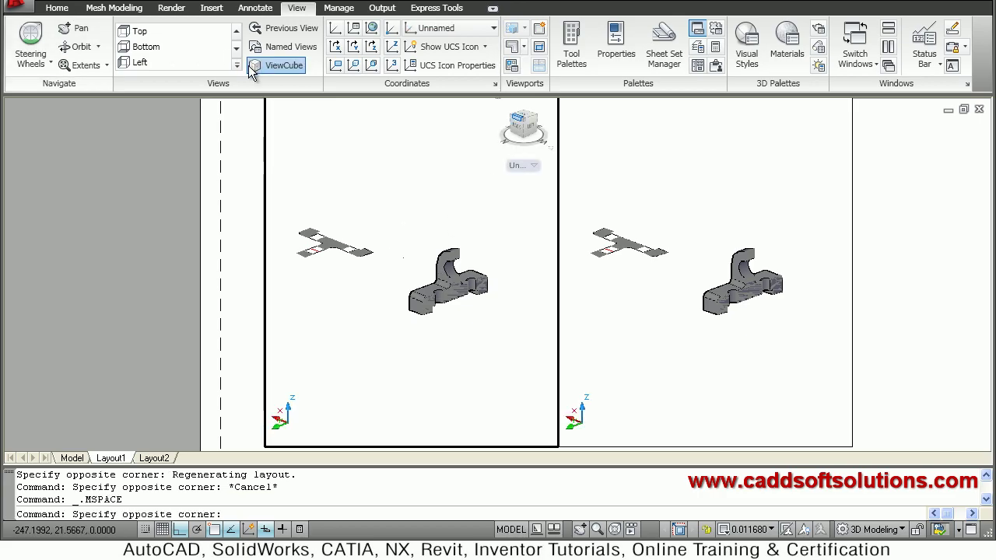
click(237, 65)
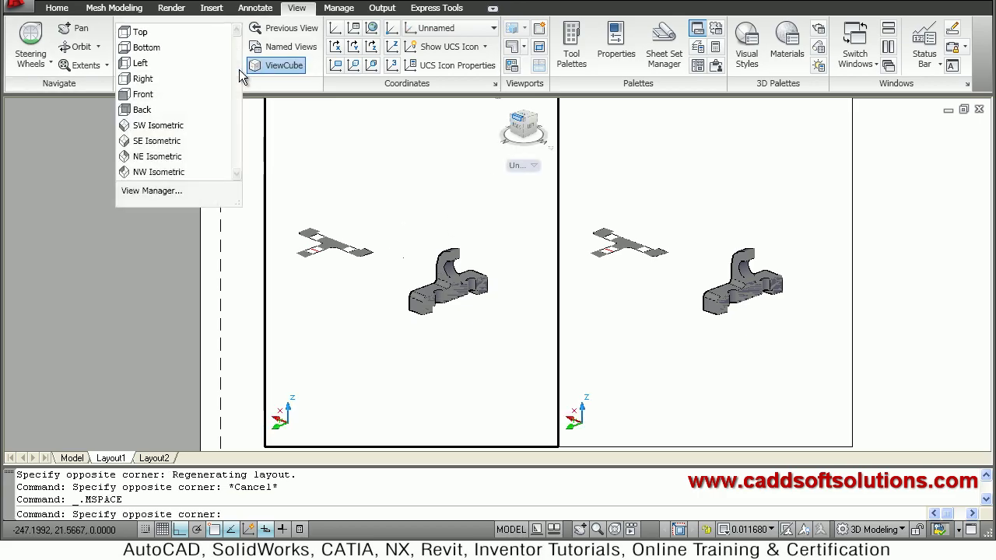
click(170, 146)
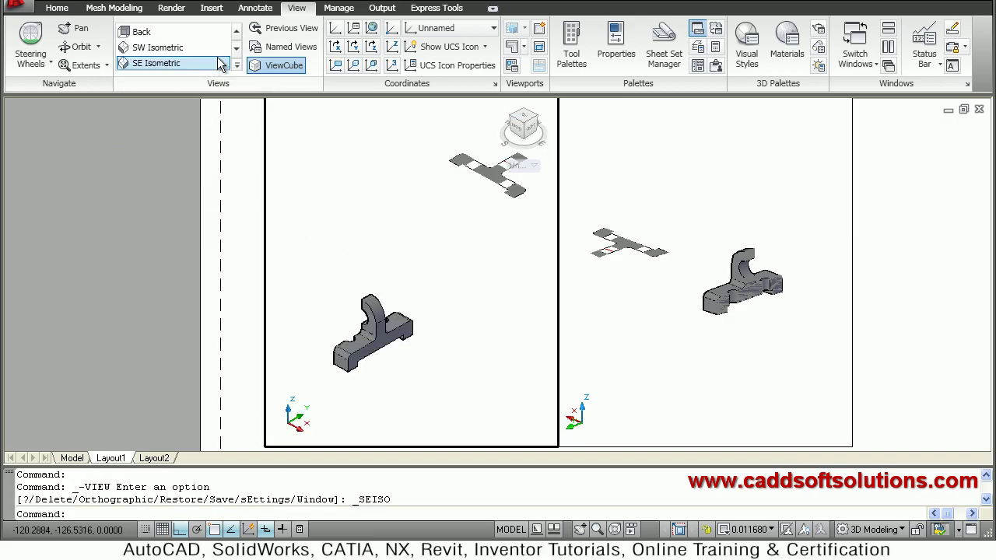
click(237, 67)
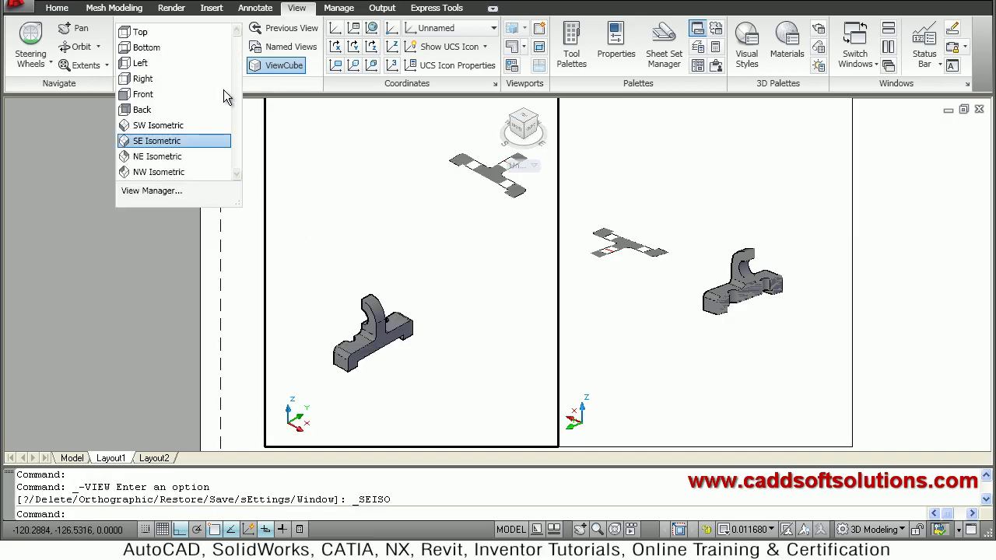
click(158, 179)
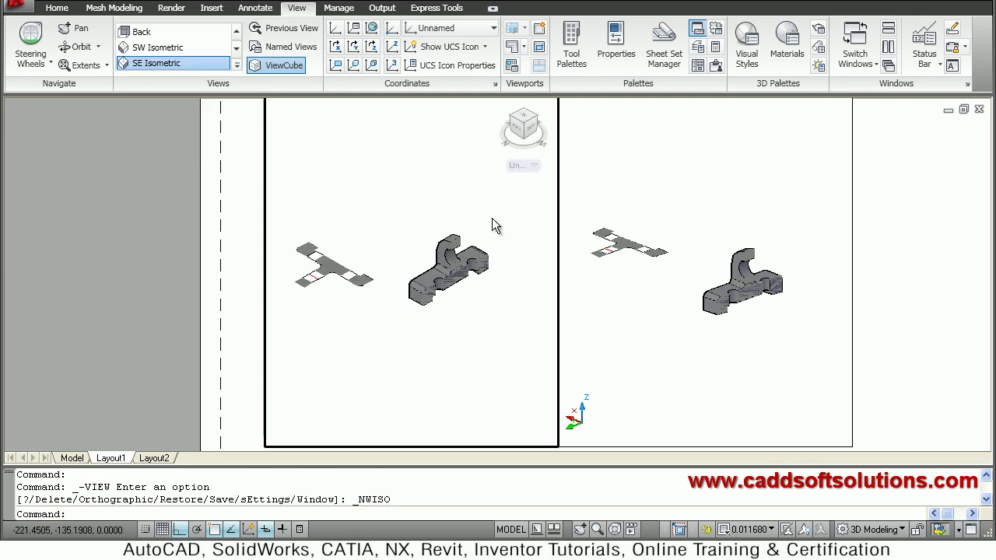
scroll(479, 249, up, 2)
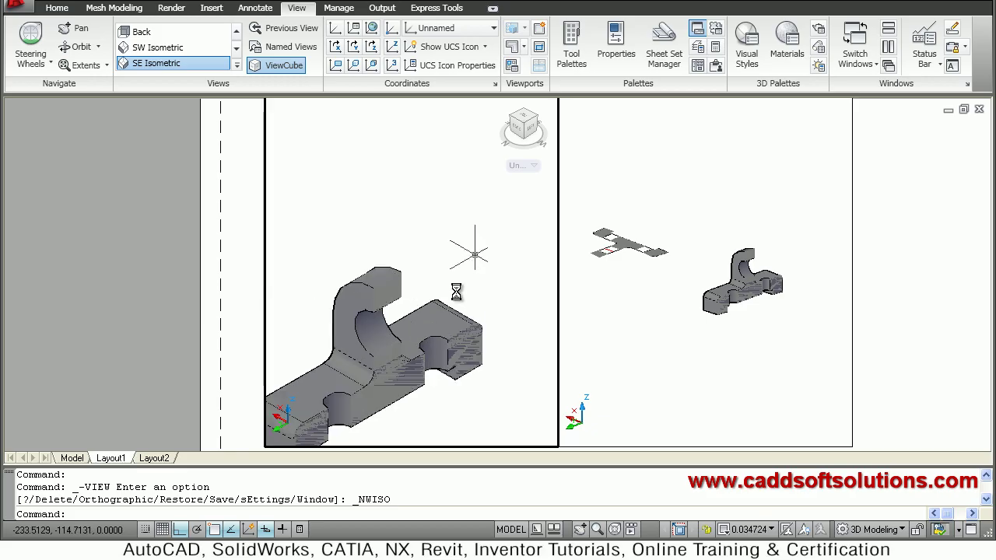
middle_drag(459, 270, 498, 181)
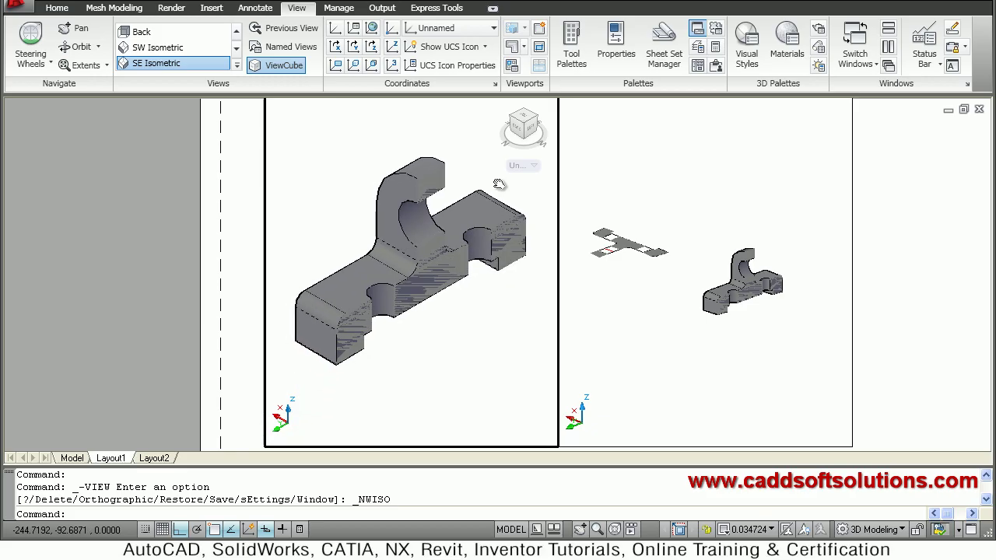
Step: Return to paper space and pan the sheet to see the whole layout
double_click(893, 300)
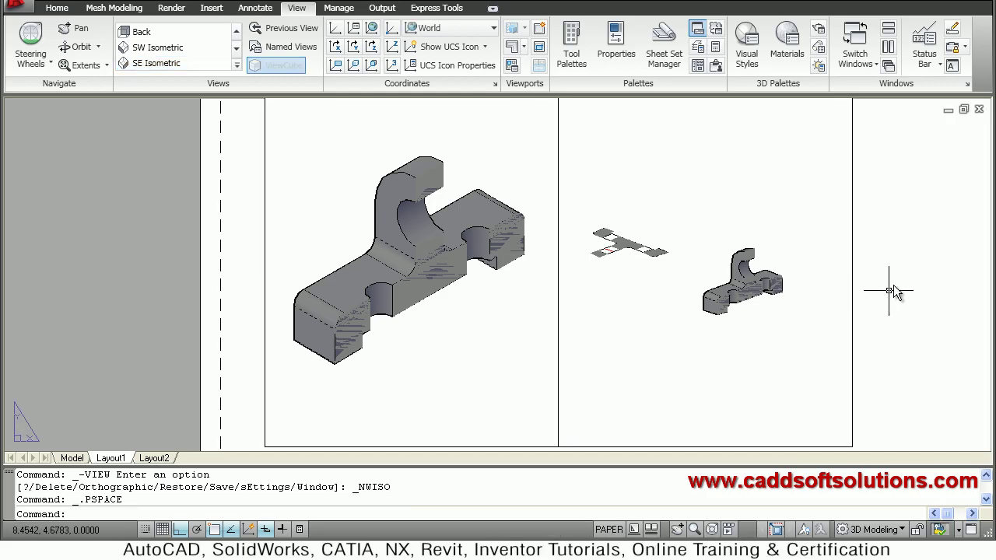
scroll(852, 268, down, 2)
middle_drag(631, 268, 478, 275)
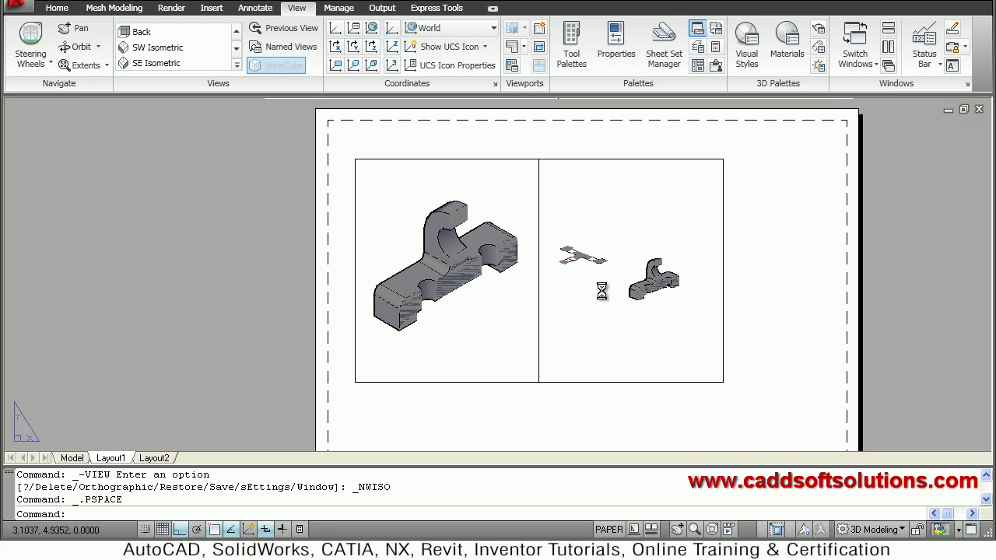
scroll(545, 280, down, 2)
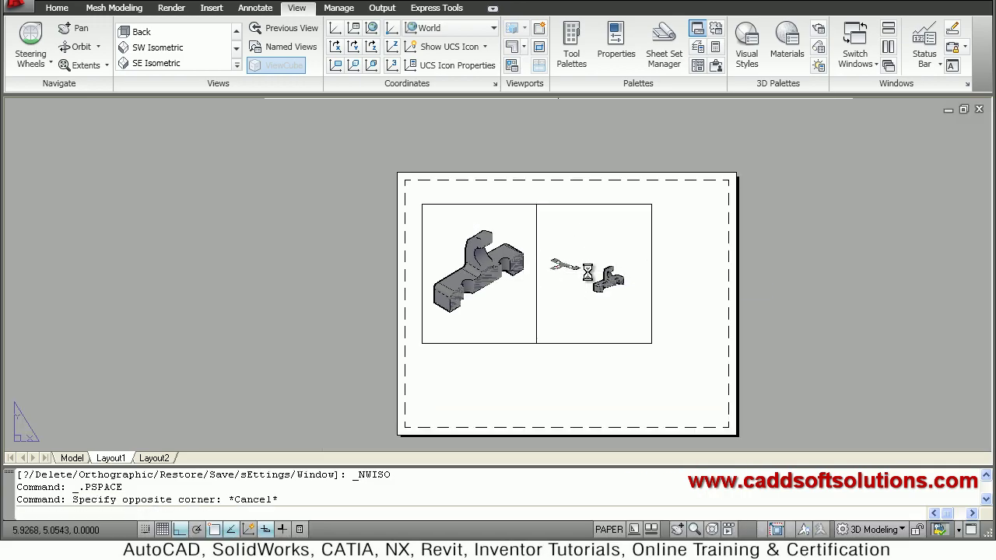
Step: Activate the right viewport and switch it to the Top view preset
double_click(588, 273)
click(586, 272)
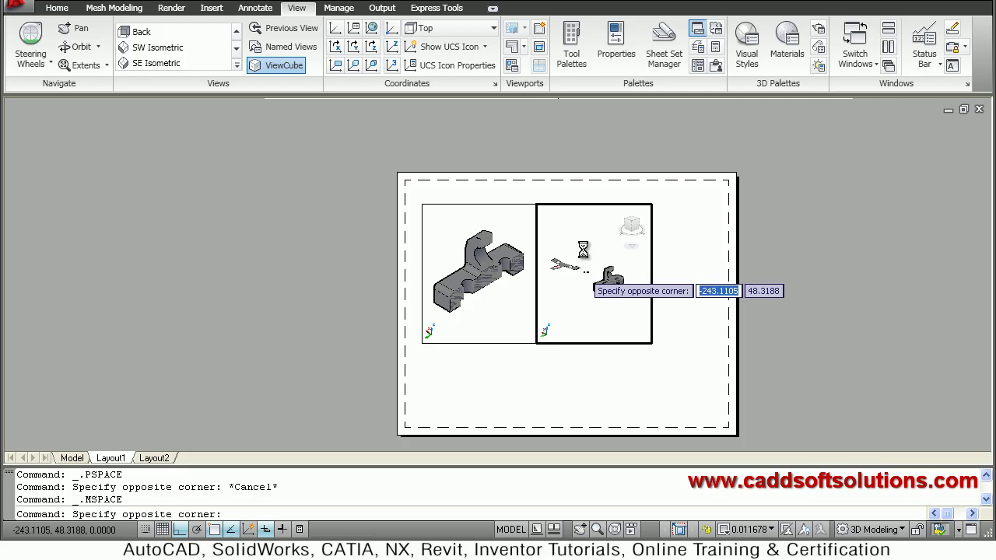
click(580, 247)
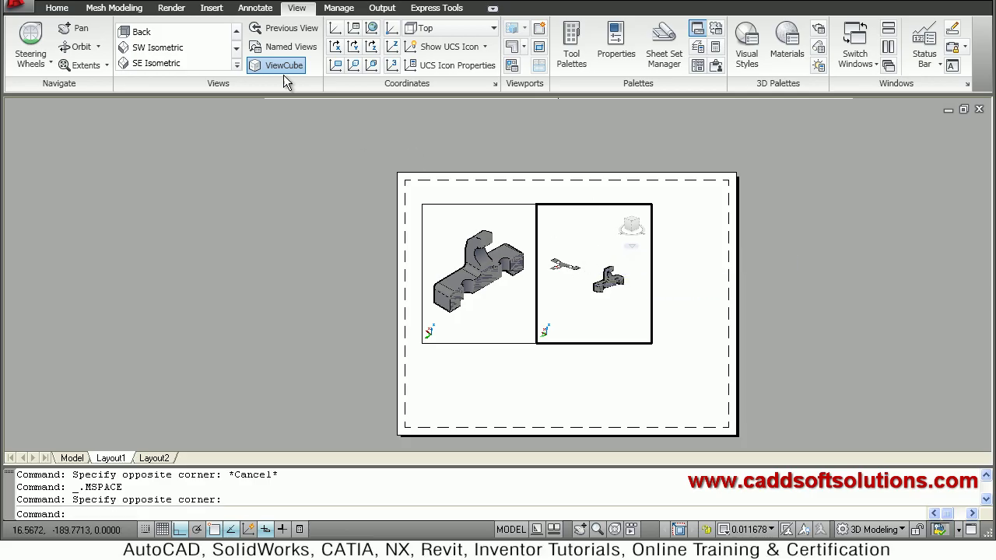
click(237, 38)
click(237, 37)
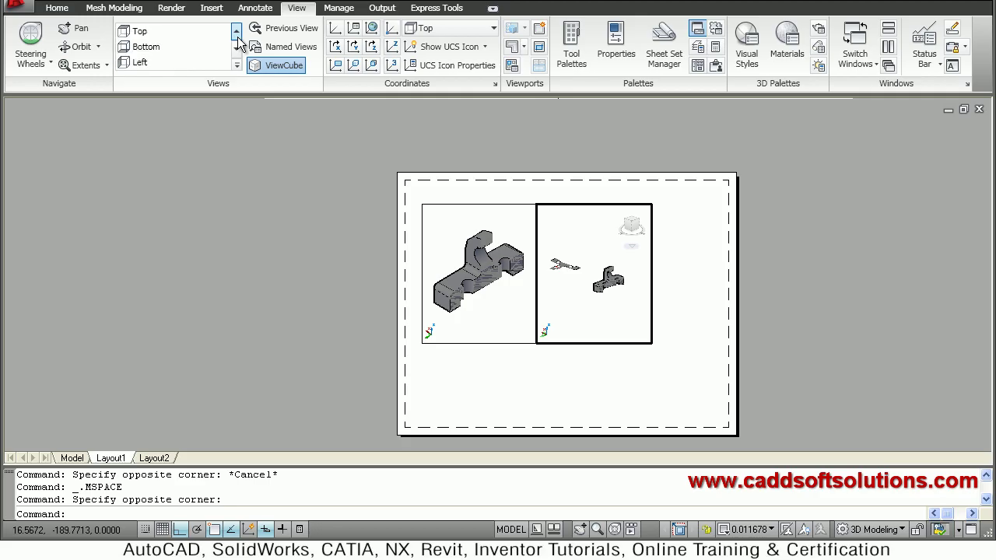
click(148, 31)
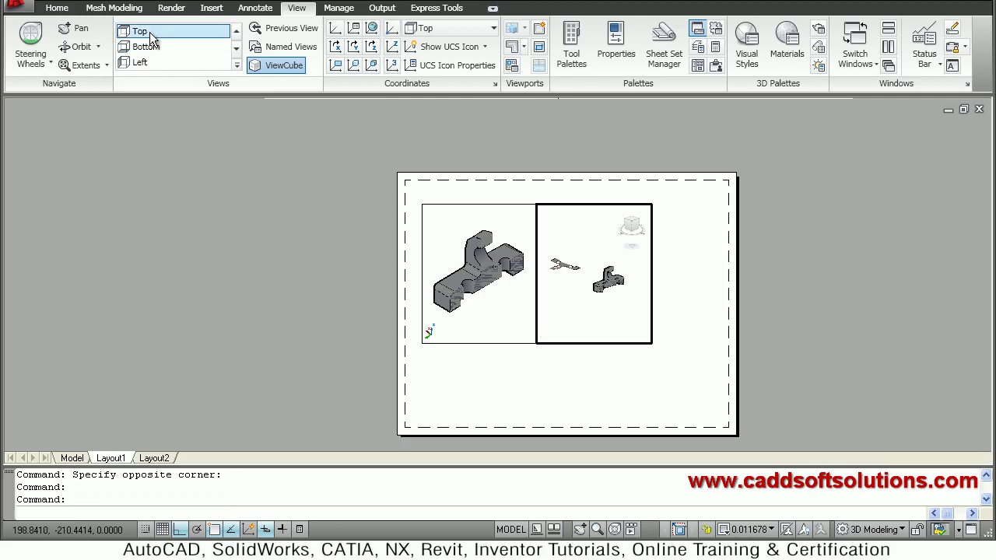
Step: Zoom in to enlarge the 2D section, then go back to paper space
shift+middle_drag(599, 263, 601, 273)
scroll(600, 272, up, 2)
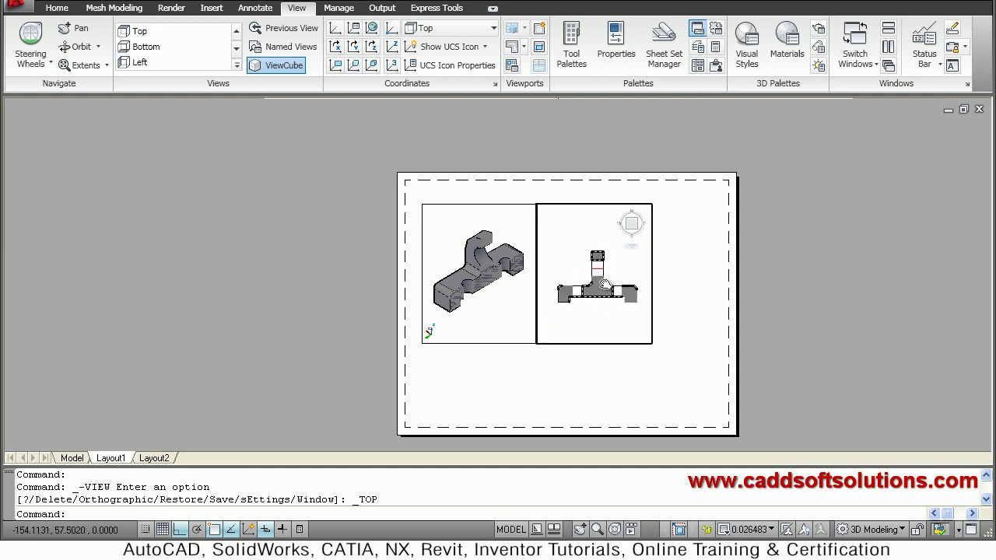
scroll(606, 280, up, 2)
scroll(607, 272, down, 2)
scroll(606, 267, up, 2)
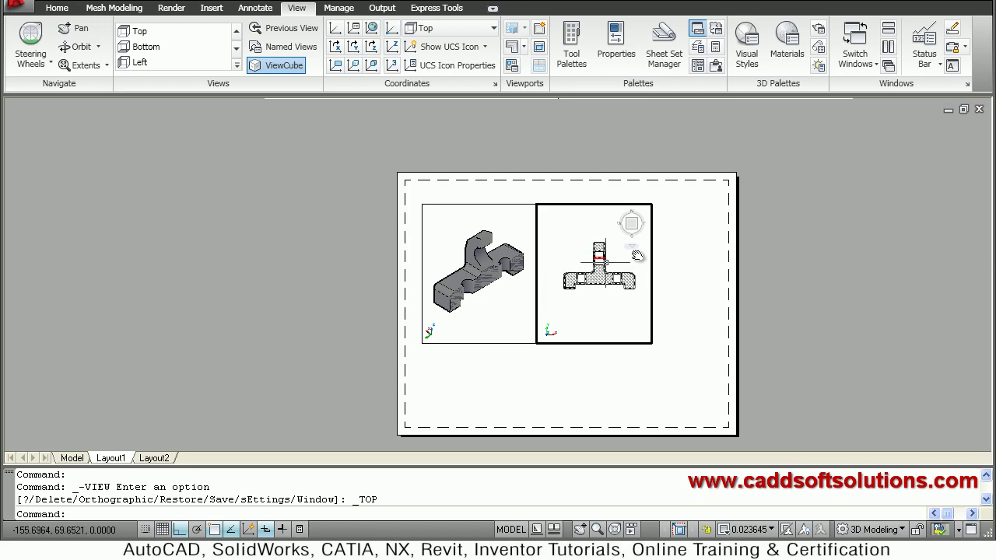
double_click(697, 234)
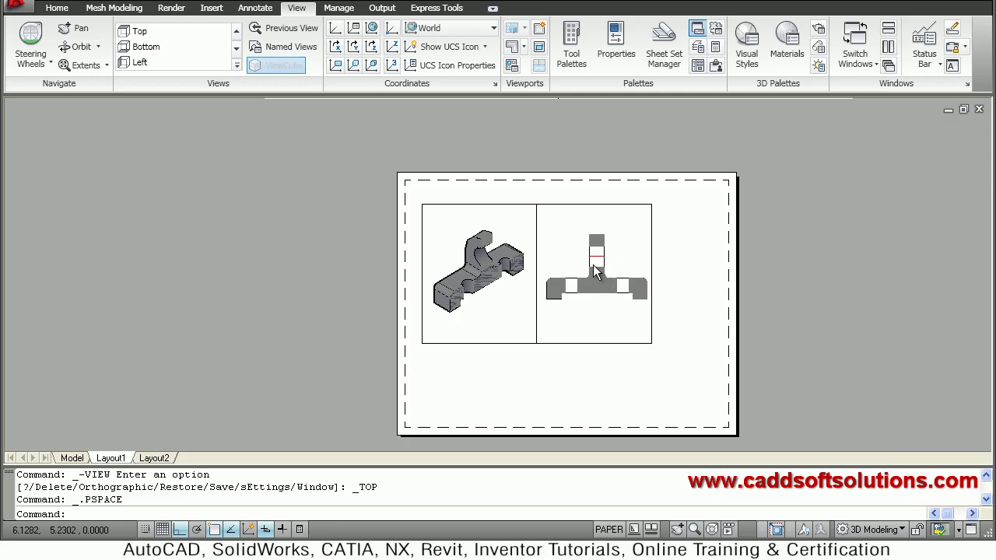
scroll(595, 271, up, 2)
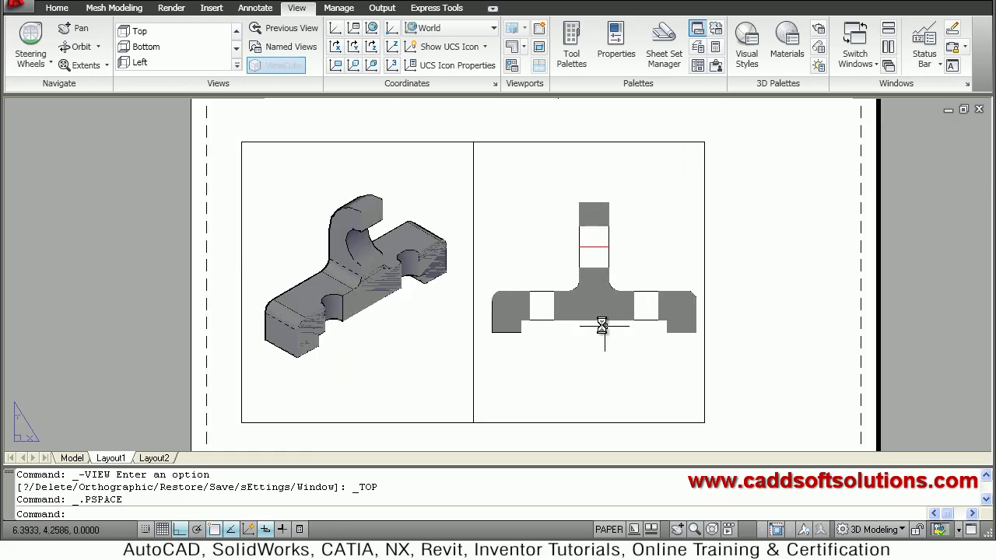
Step: Activate the right viewport and explode the T-shaped section block
click(622, 265)
key(Escape)
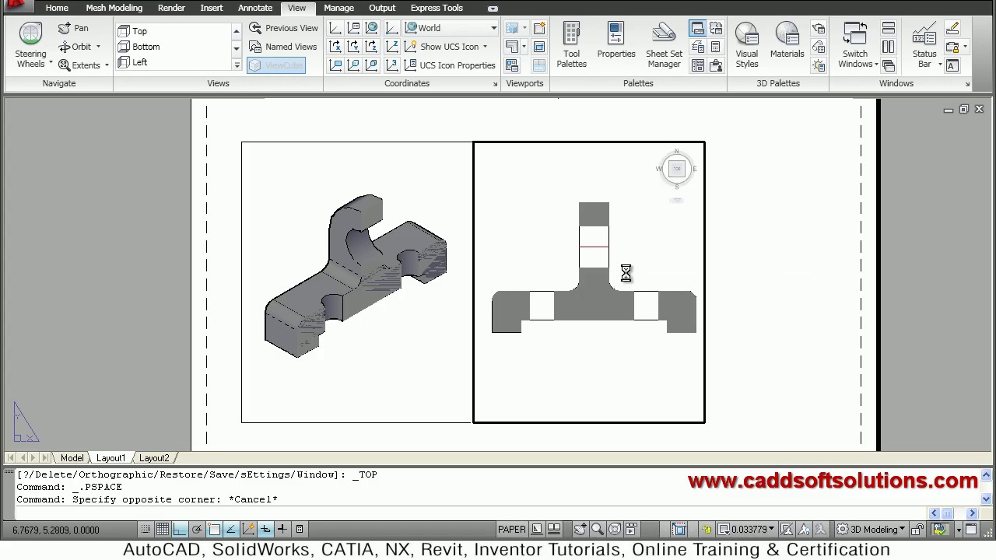
double_click(625, 272)
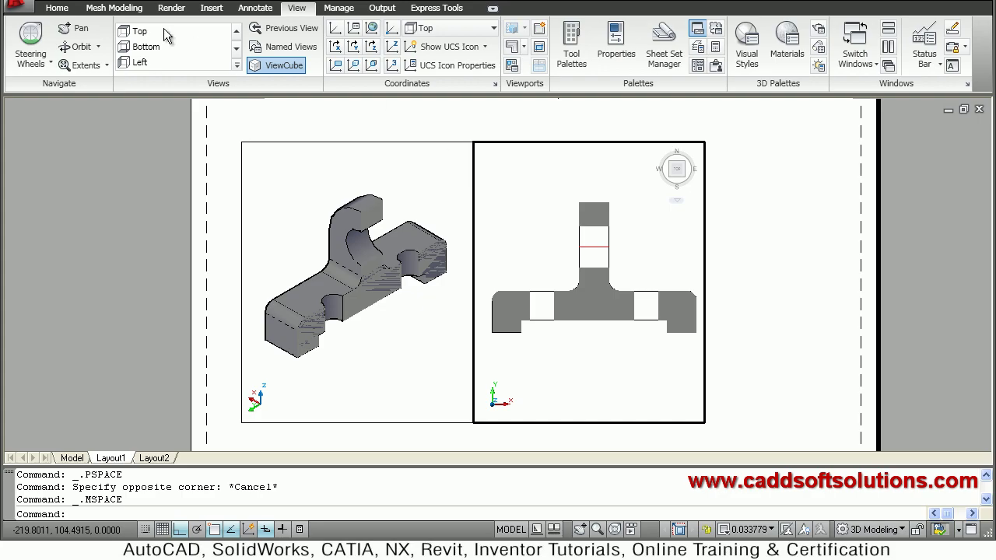
click(57, 8)
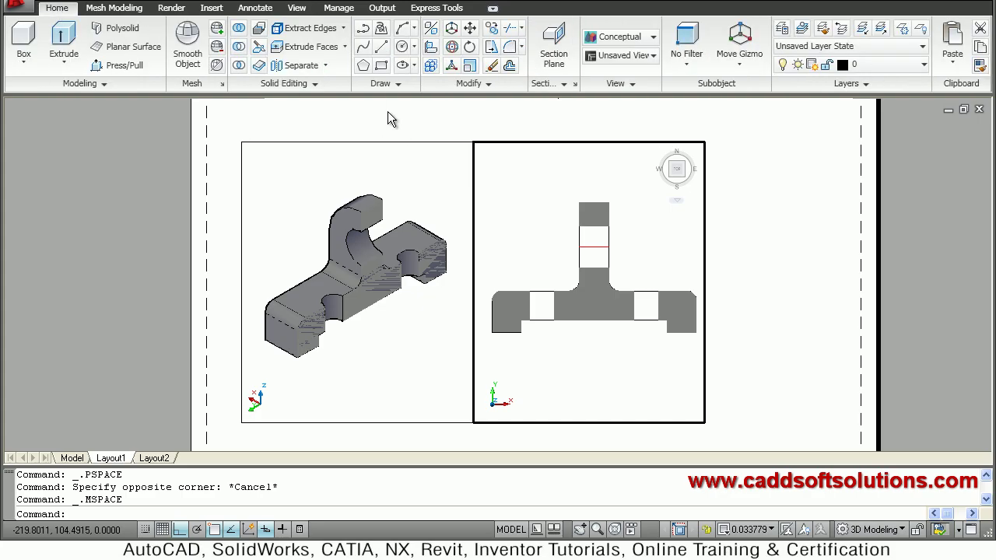
click(490, 84)
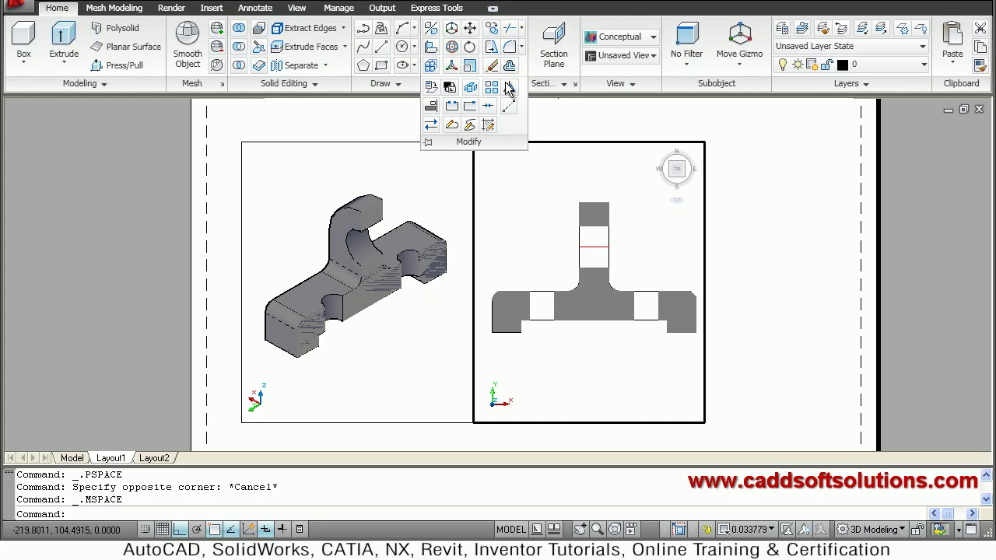
click(488, 125)
click(585, 275)
key(Return)
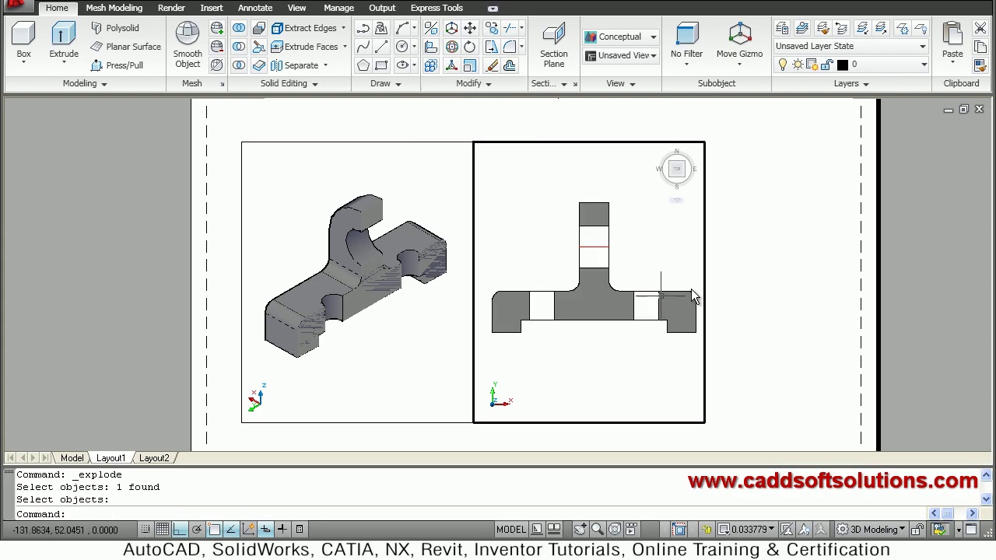
Step: Check the exploded section pieces and open the grey fill's hatch settings
click(592, 309)
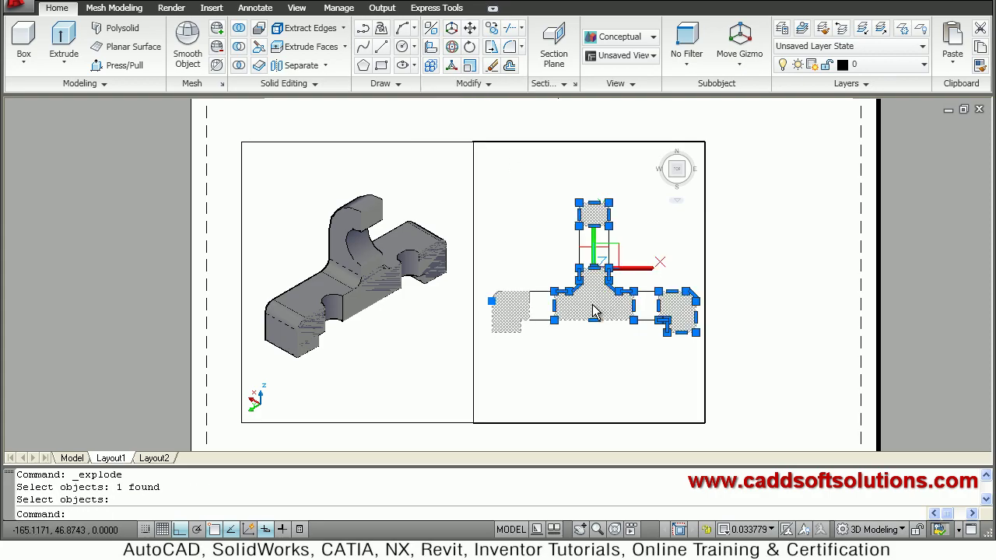
key(Escape)
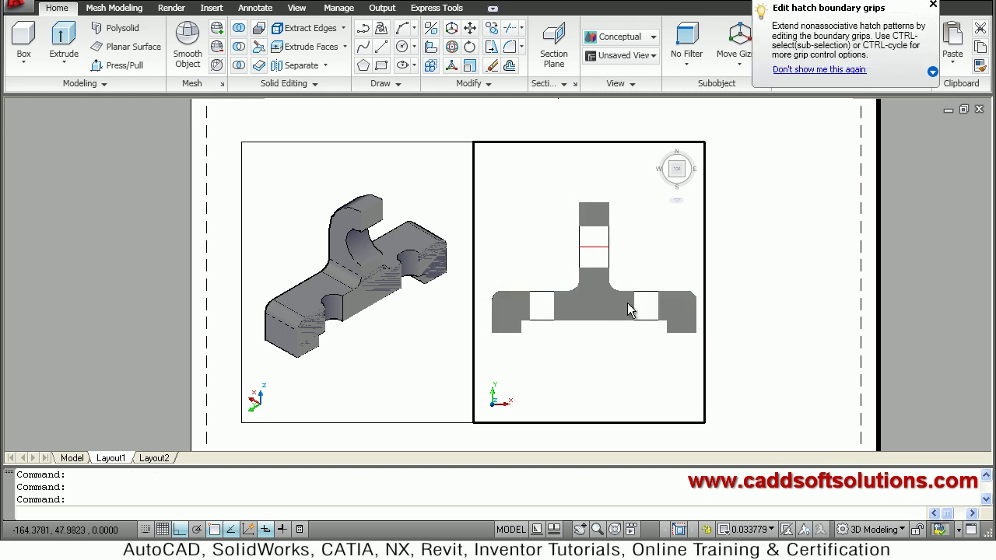
double_click(629, 310)
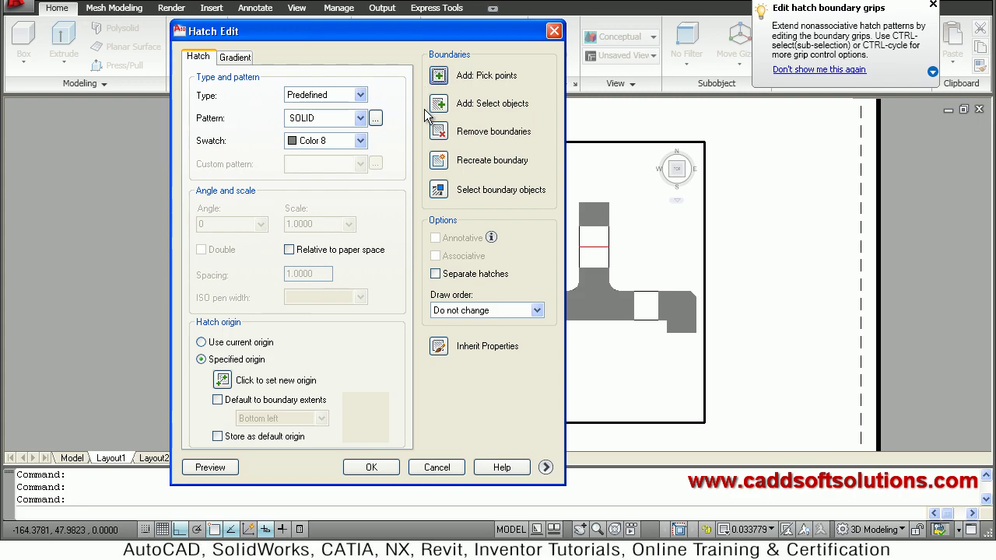
Step: Change the section's fill to the ANSI31 pattern at scale 10 and apply it
click(356, 141)
click(332, 124)
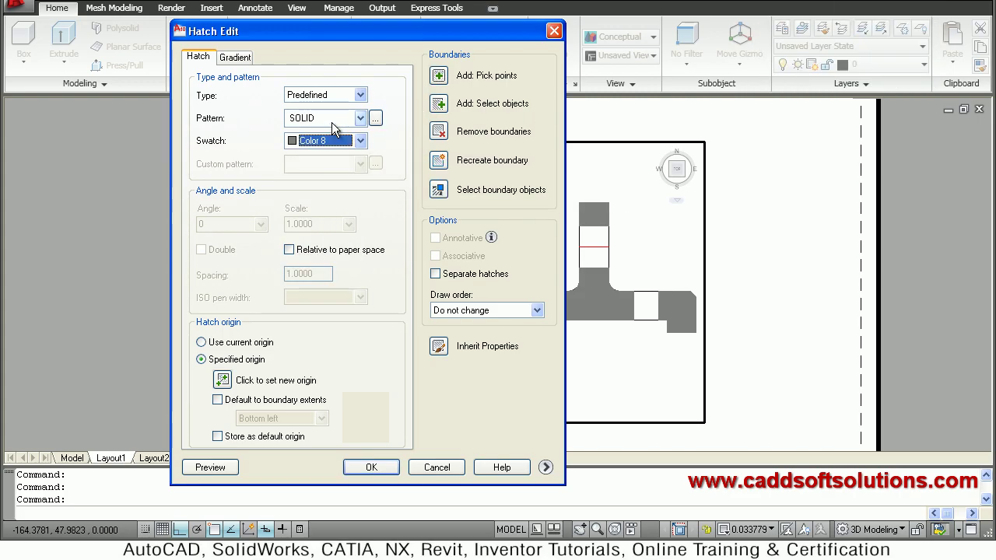
click(332, 122)
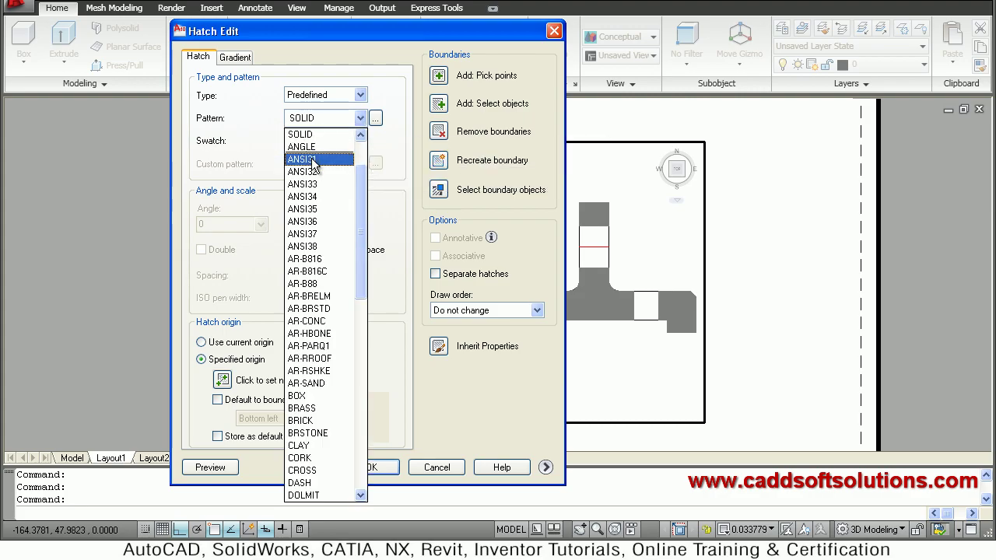
click(315, 158)
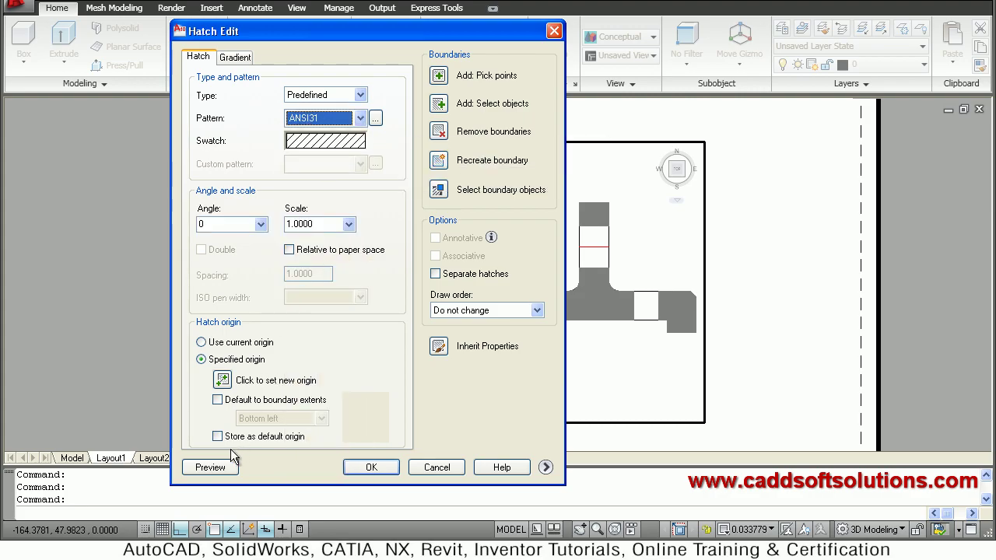
click(313, 227)
text(10)
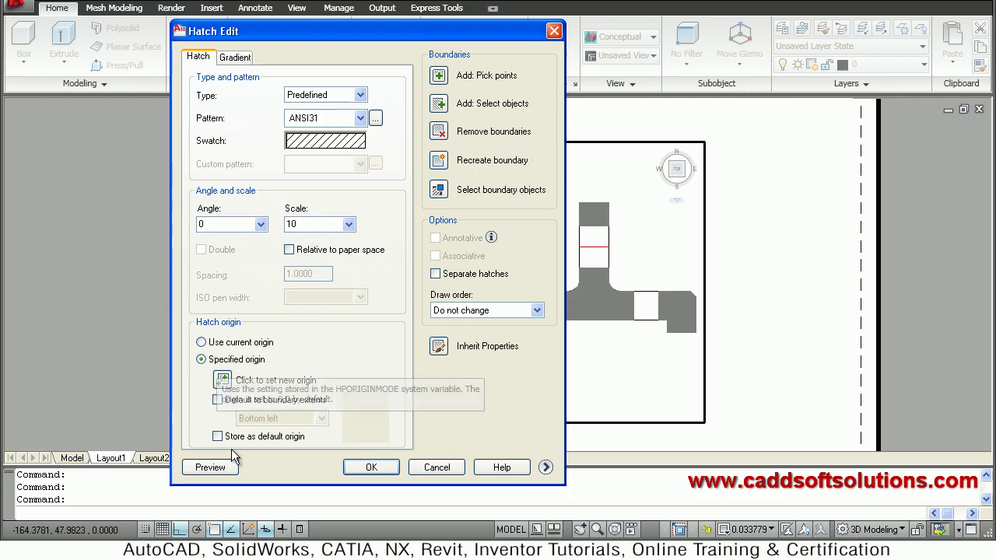
click(390, 472)
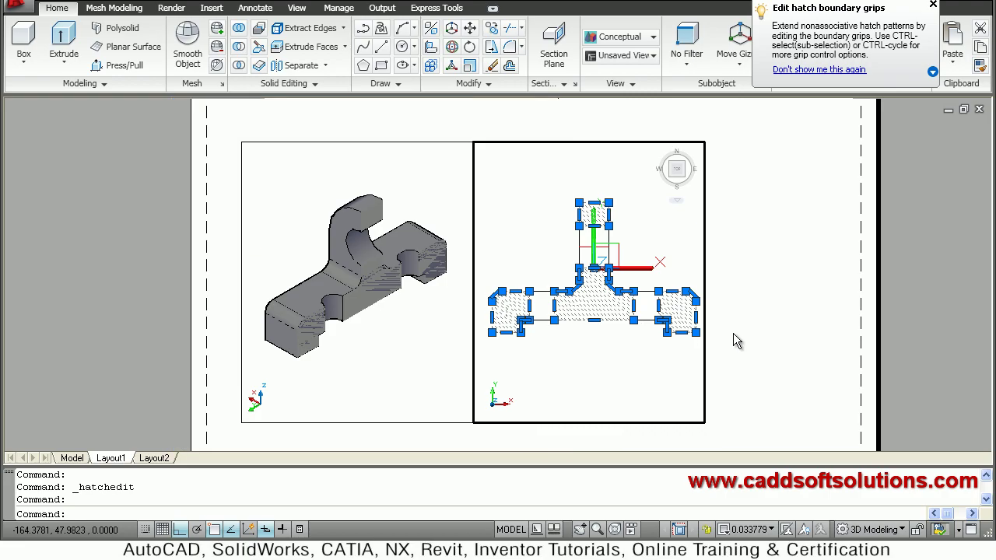
Step: Return to paper space, cancel the hatch edit prompt, and fit the full Layout1 sheet in view
double_click(755, 330)
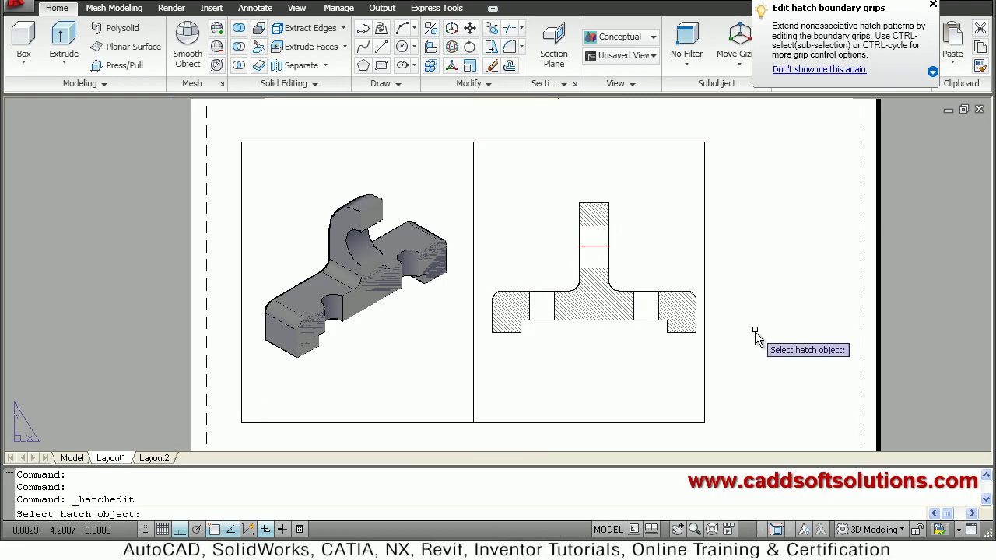
key(Escape)
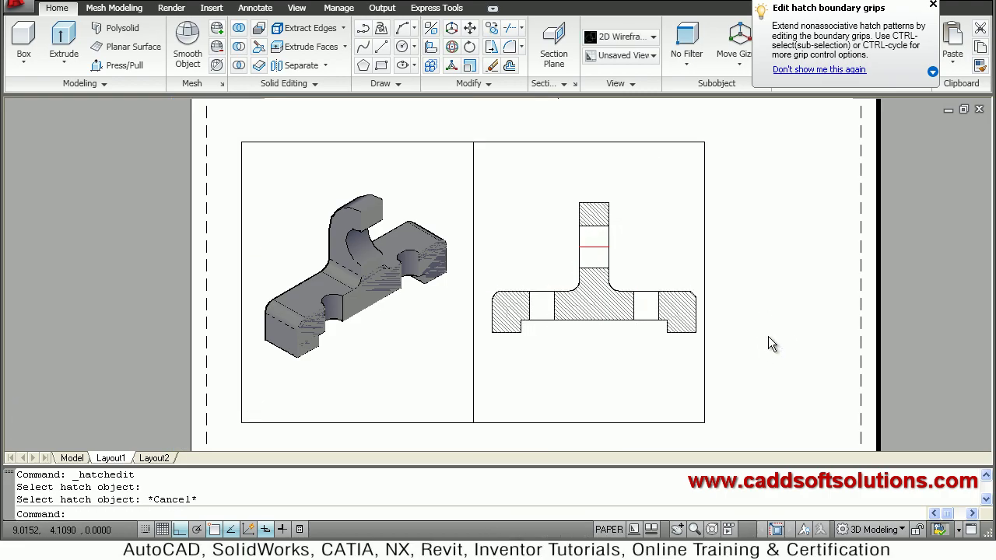
scroll(768, 336, down, 1)
scroll(750, 334, down, 1)
middle_drag(750, 334, 708, 307)
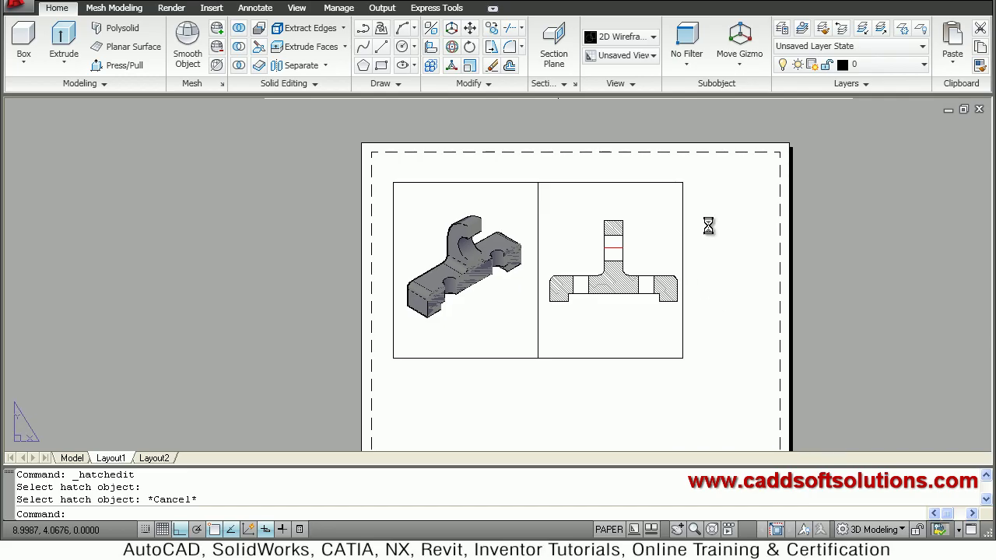
scroll(712, 227, up, 2)
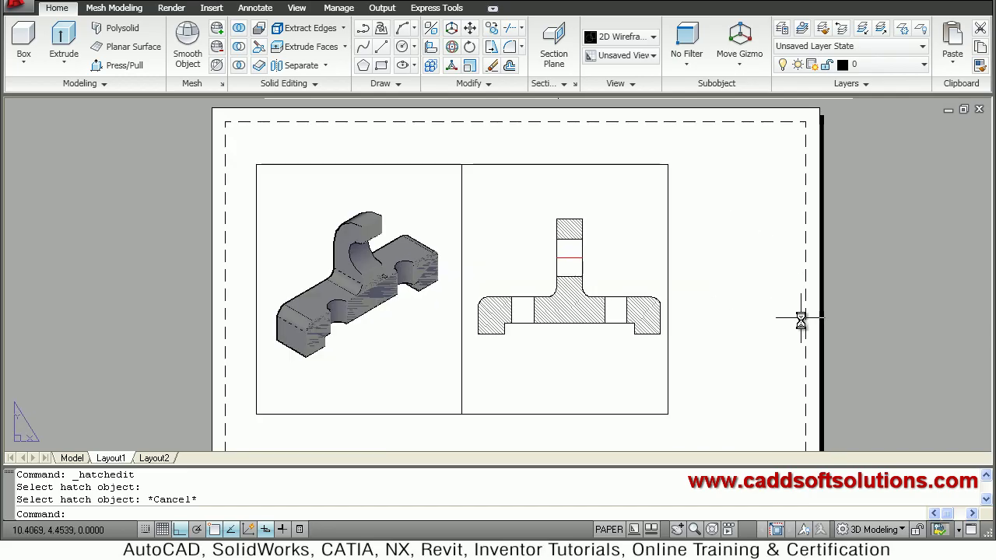